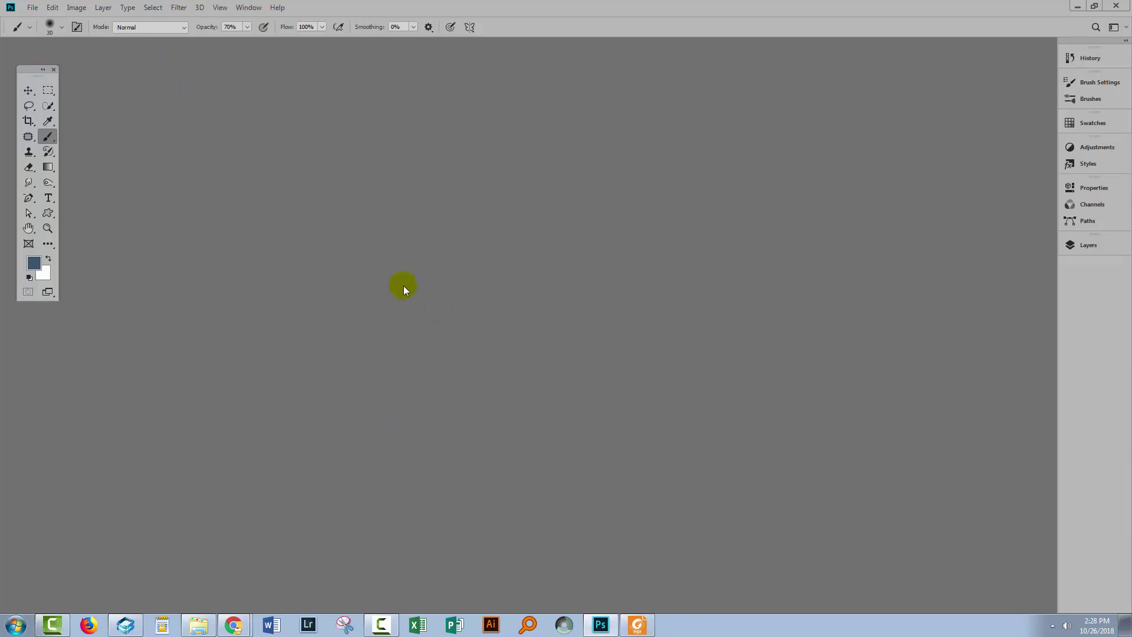
# - Show the Tool Presets panel and turn its Current Tool Only filter on and back off
pyautogui.click(247, 8)
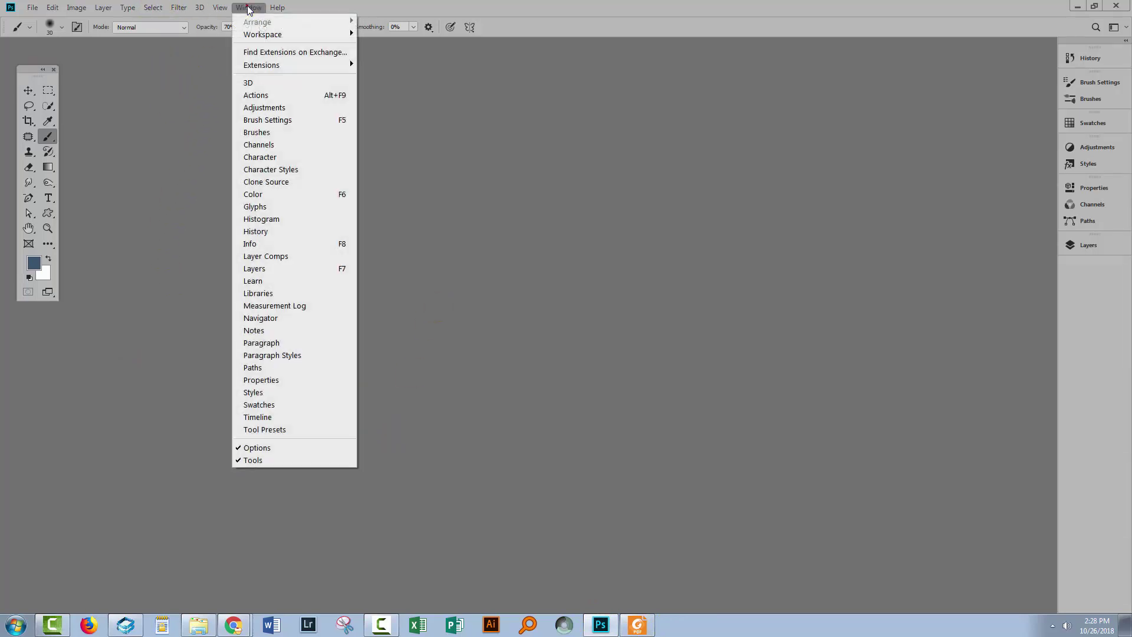
pyautogui.click(271, 430)
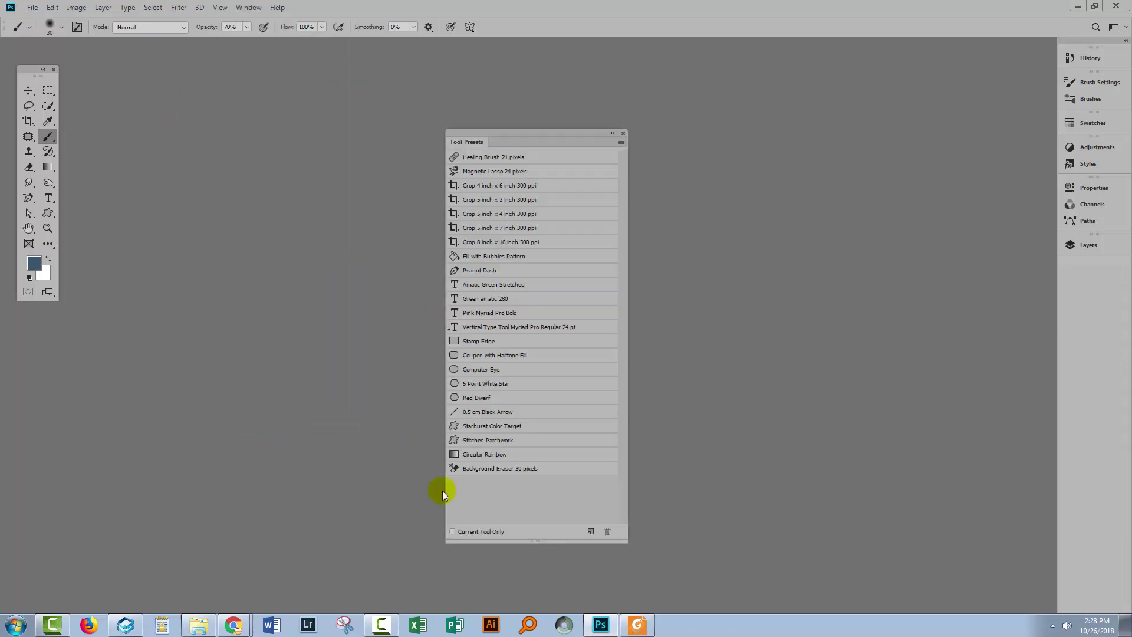
pyautogui.click(451, 532)
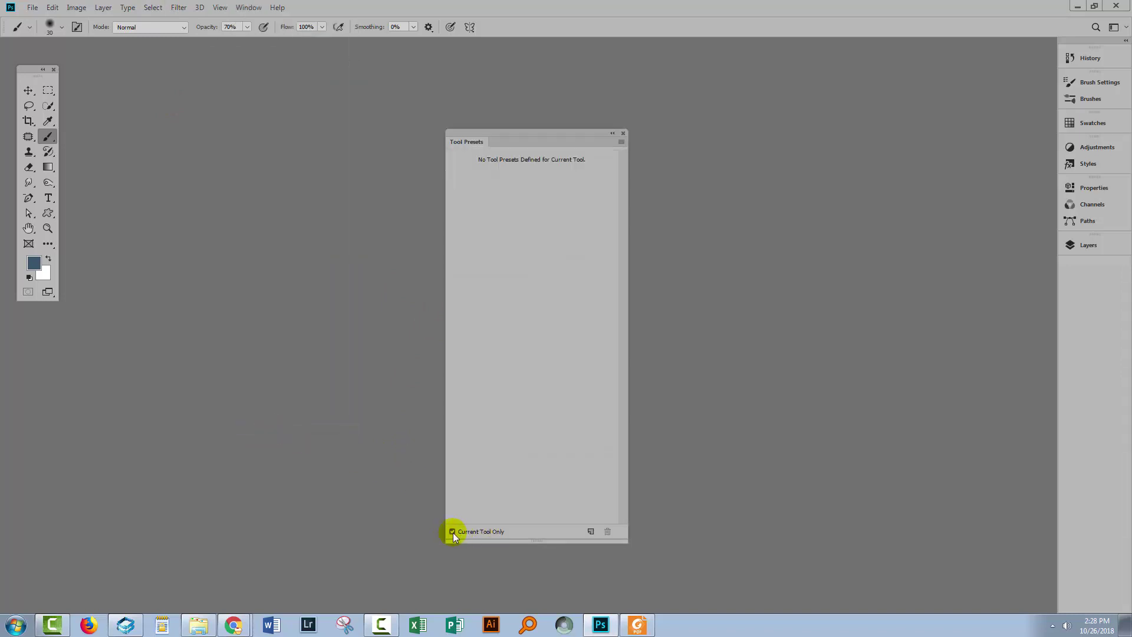
pyautogui.click(451, 532)
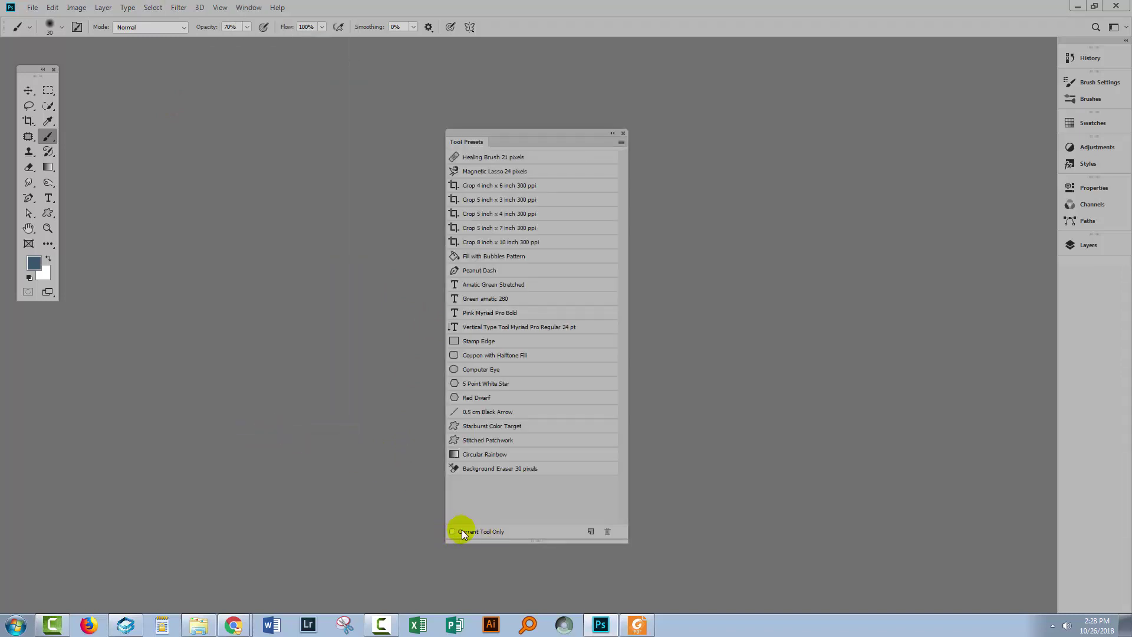
# - Load AD_Cross-Hatching.tpl from the cartoonist brushes folder in Downloads into the tool presets, keeping the presets as tools rather than brushes
pyautogui.click(621, 142)
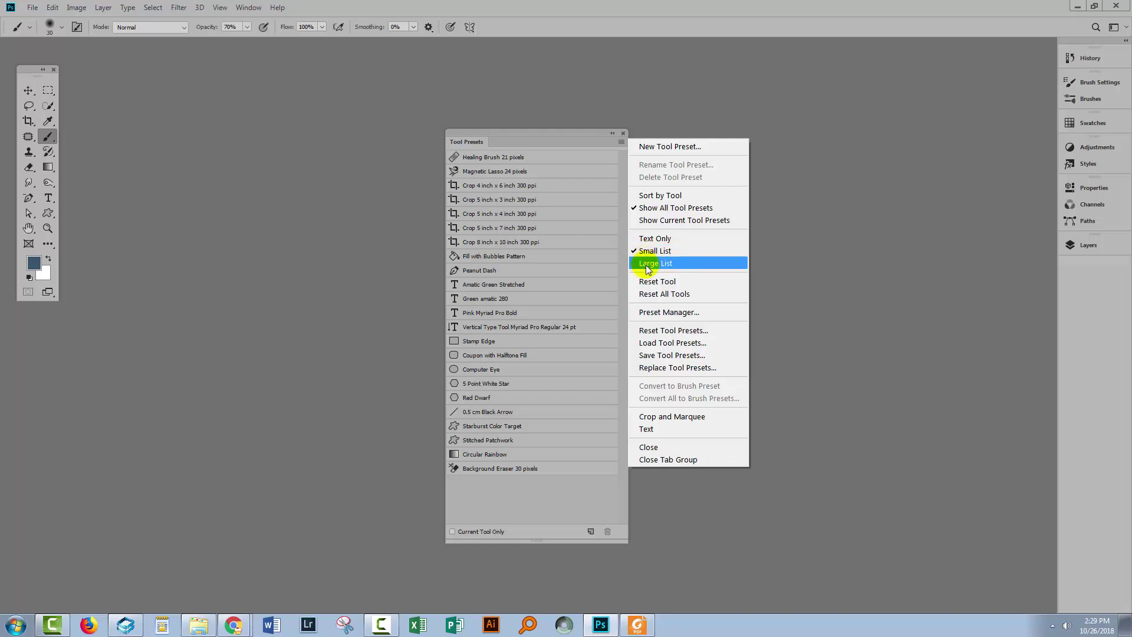
pyautogui.click(659, 344)
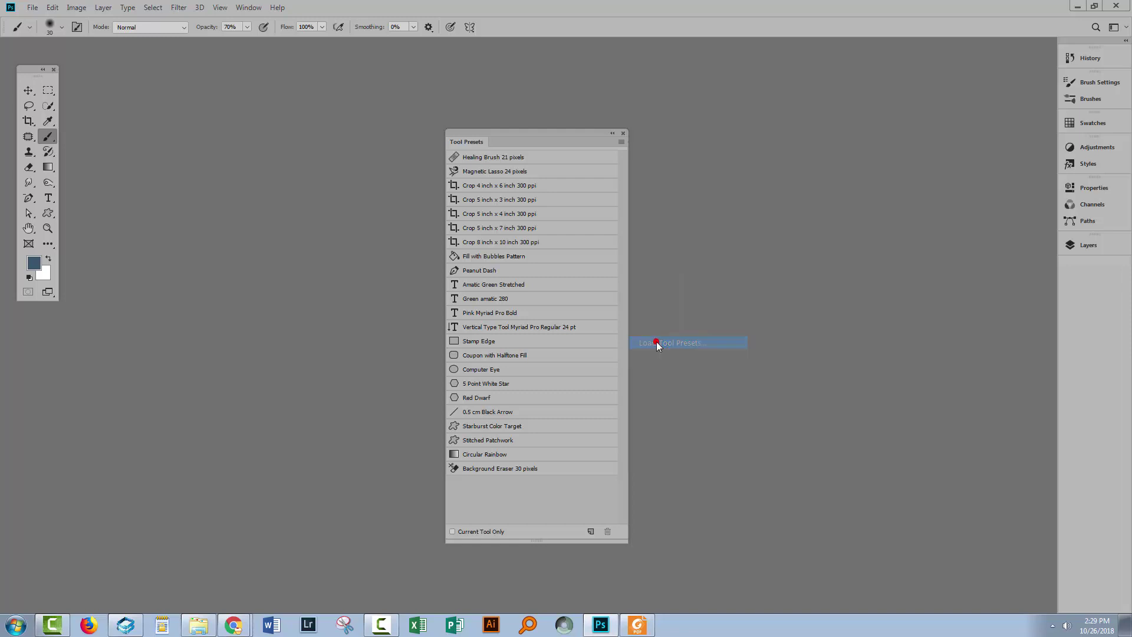
pyautogui.click(121, 34)
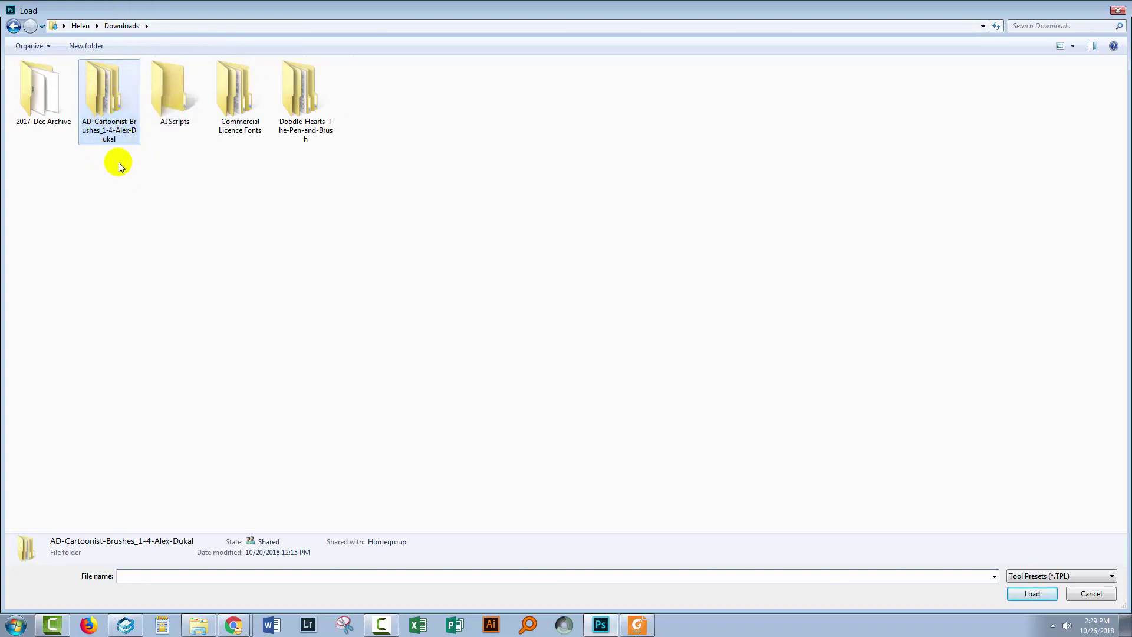
pyautogui.doubleClick(101, 95)
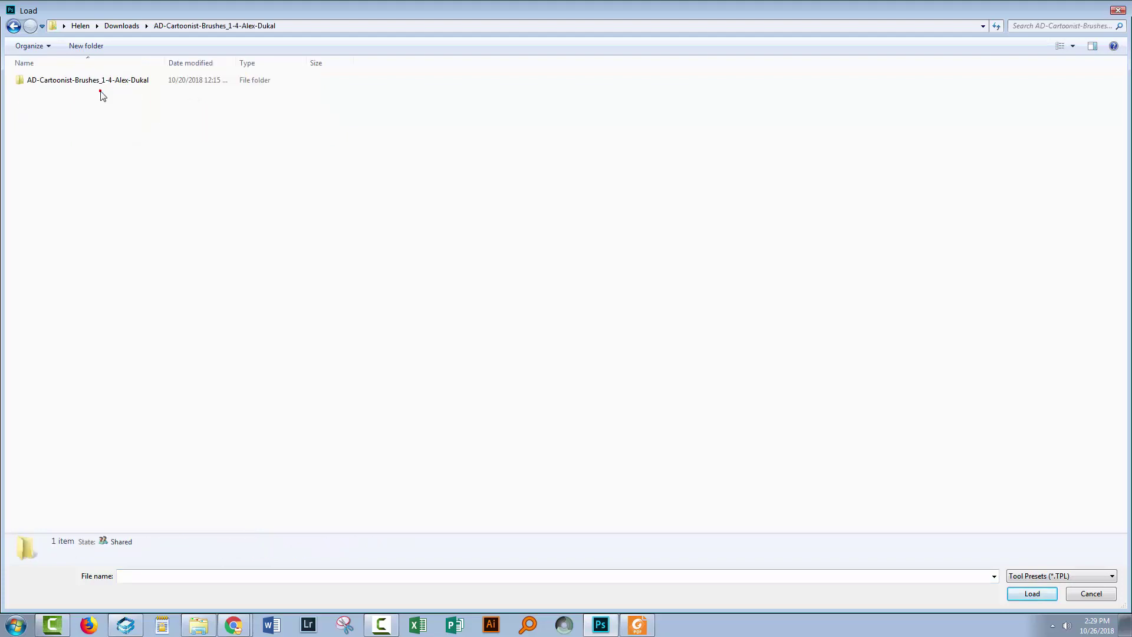
pyautogui.doubleClick(37, 83)
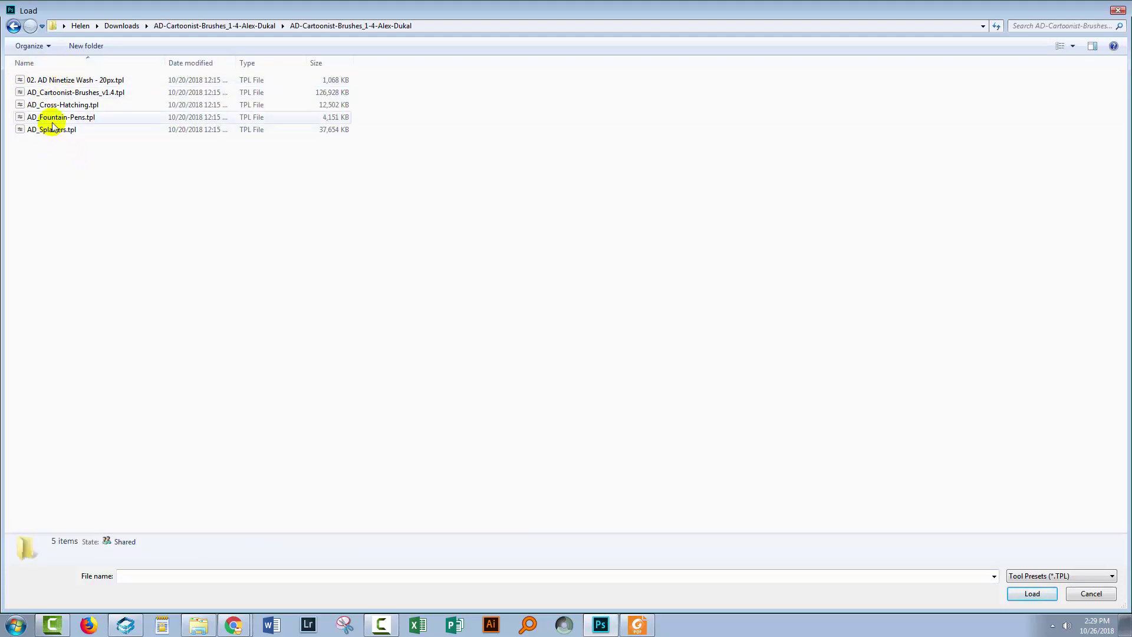
pyautogui.click(50, 105)
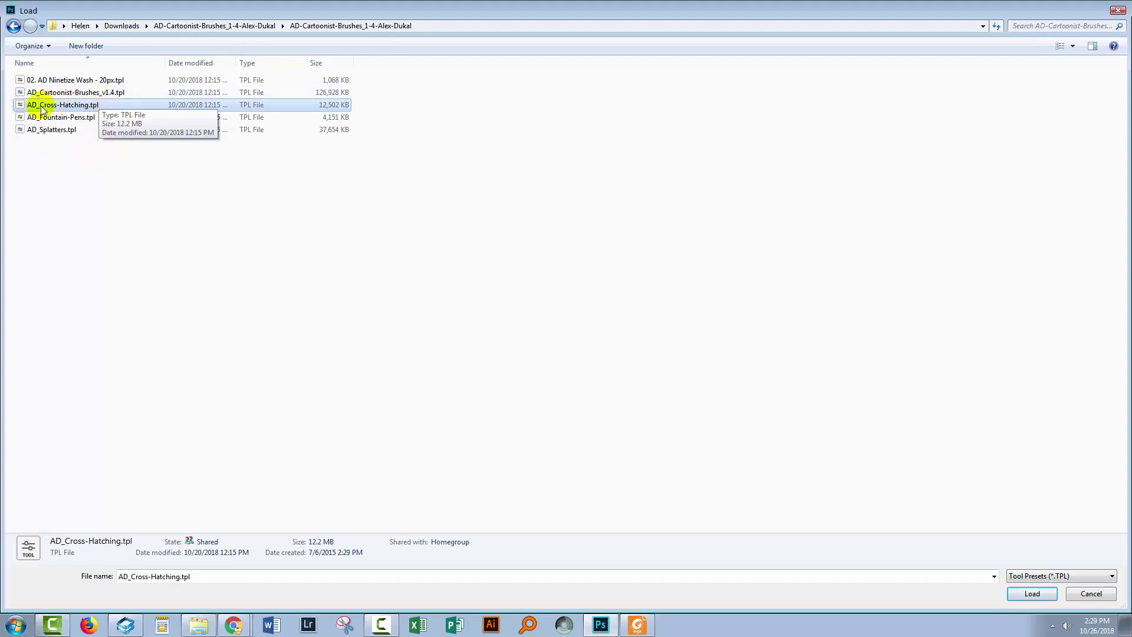
pyautogui.click(1036, 596)
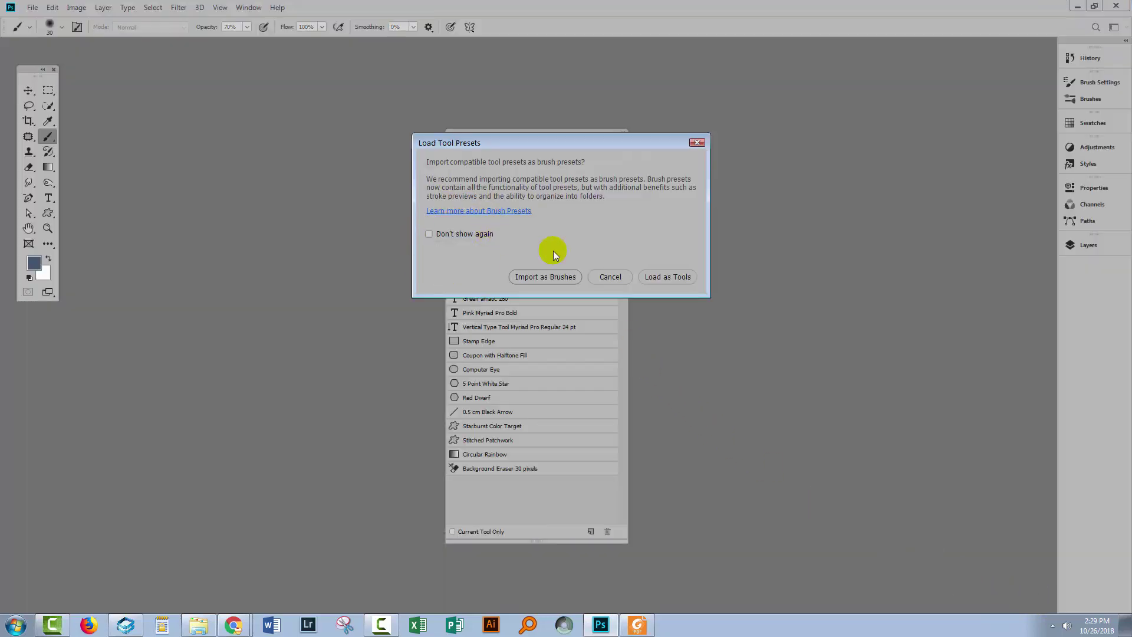
pyautogui.click(664, 278)
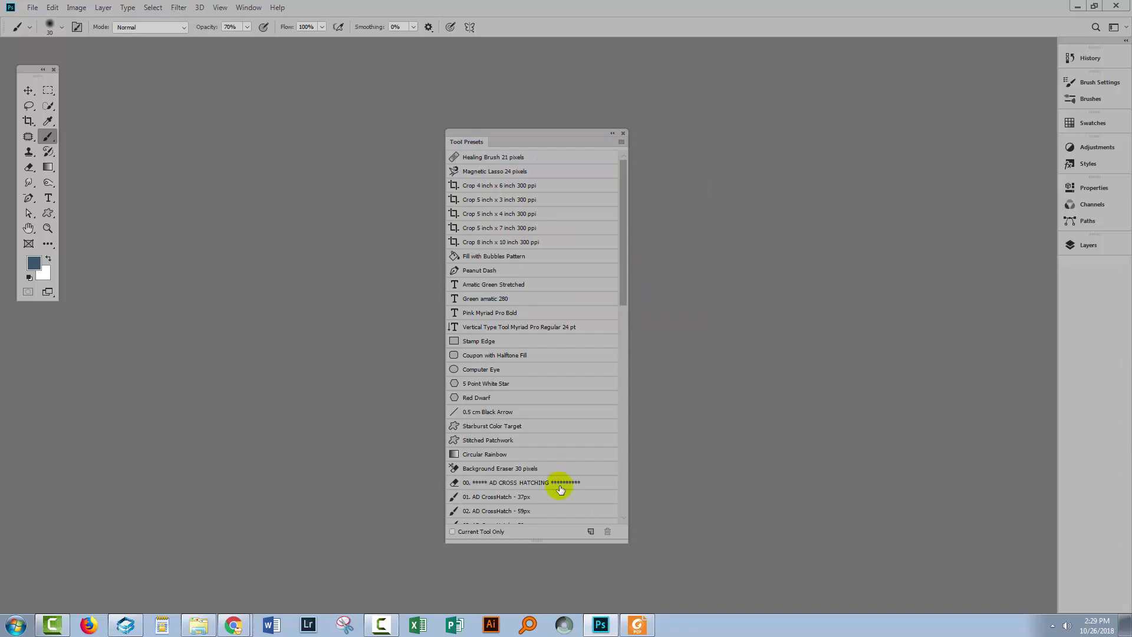
pyautogui.moveTo(621, 291)
pyautogui.mouseDown()
pyautogui.moveTo(603, 423)
pyautogui.moveTo(607, 514)
pyautogui.moveTo(624, 256)
pyautogui.mouseUp()
pyautogui.click(623, 143)
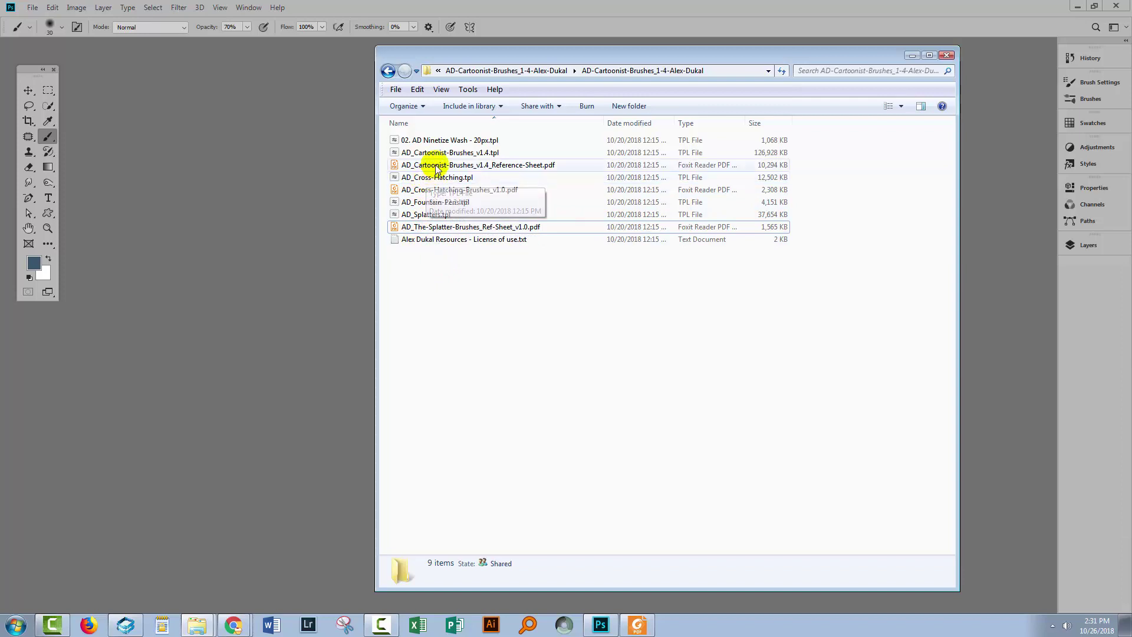
# - Copy the AD_Splatters.tpl file from the downloaded cartoonist brushes folder in Windows Explorer
pyautogui.click(429, 217)
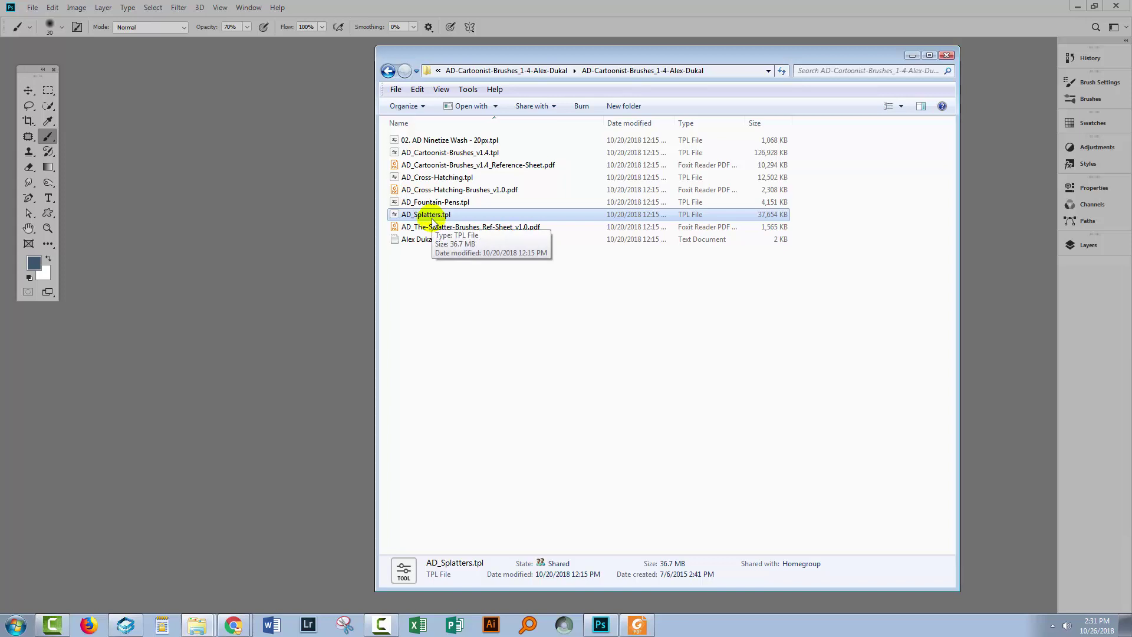
pyautogui.rightClick(431, 217)
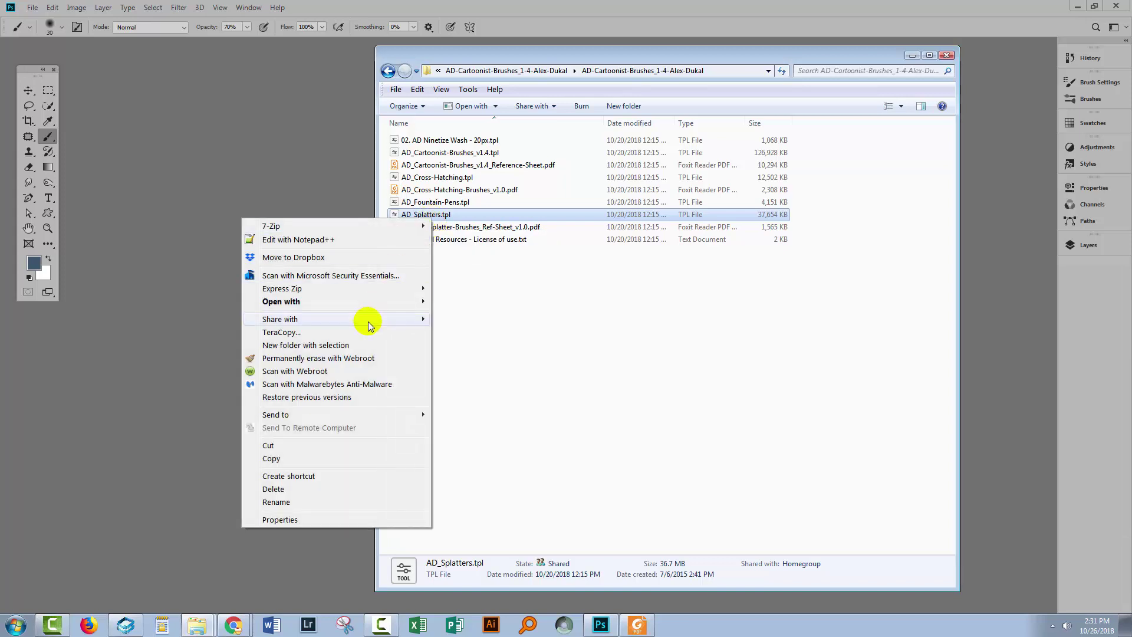
pyautogui.click(296, 458)
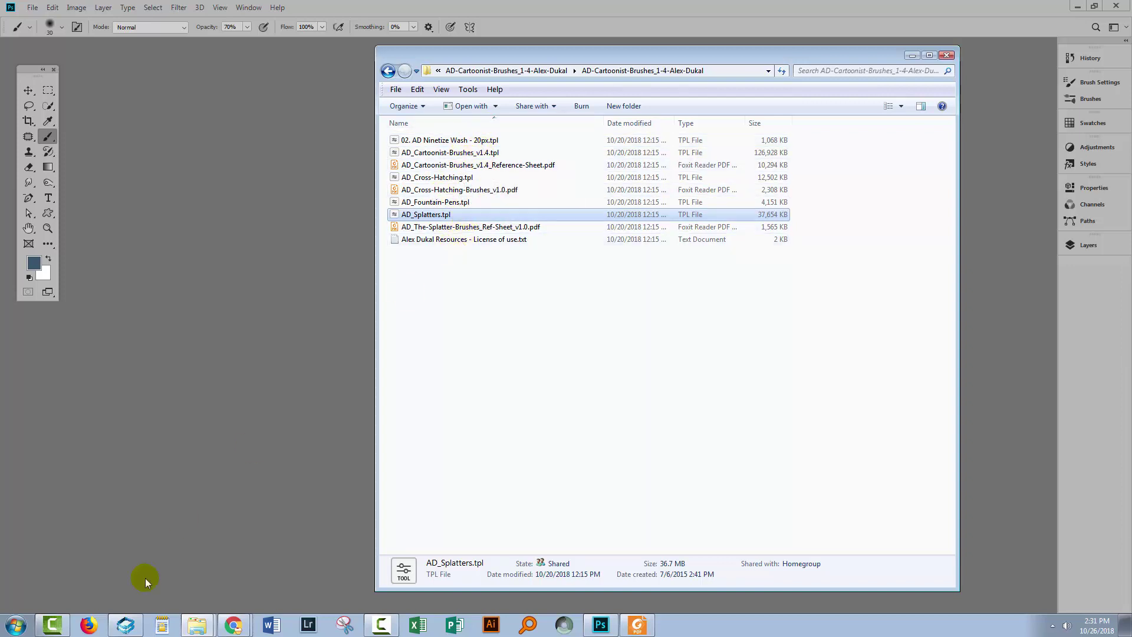
# - In the Computer Explorer window, open the folder C:\Program Files\Adobe\Adobe Photoshop CC 2019\Presets\Tools
pyautogui.moveTo(194, 624)
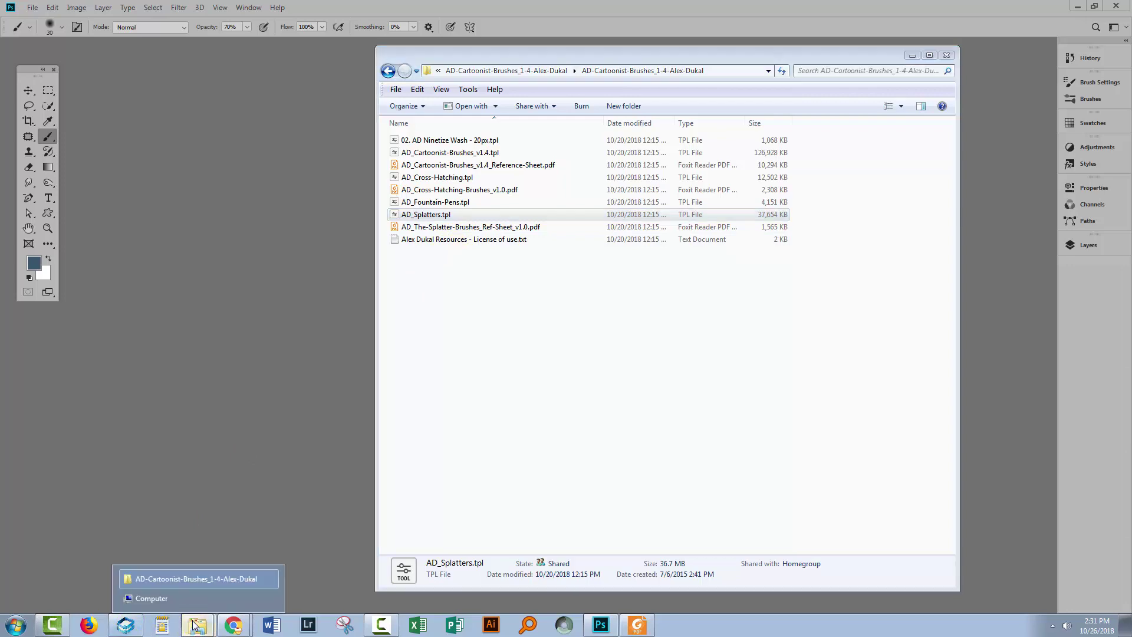
pyautogui.click(144, 594)
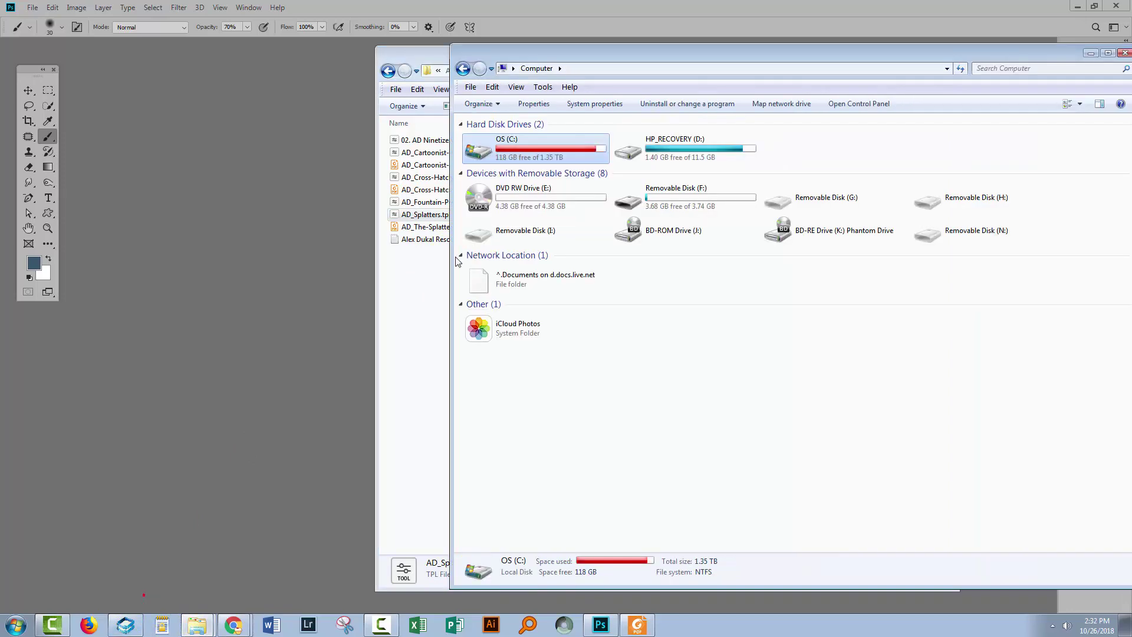
pyautogui.doubleClick(566, 52)
pyautogui.doubleClick(317, 148)
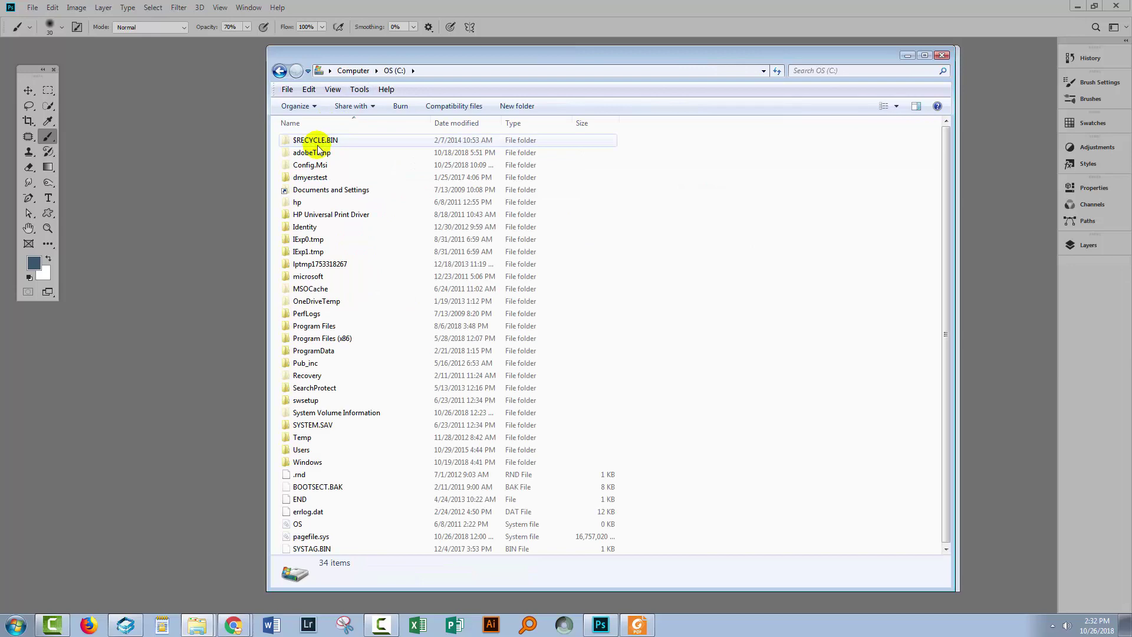
pyautogui.doubleClick(313, 328)
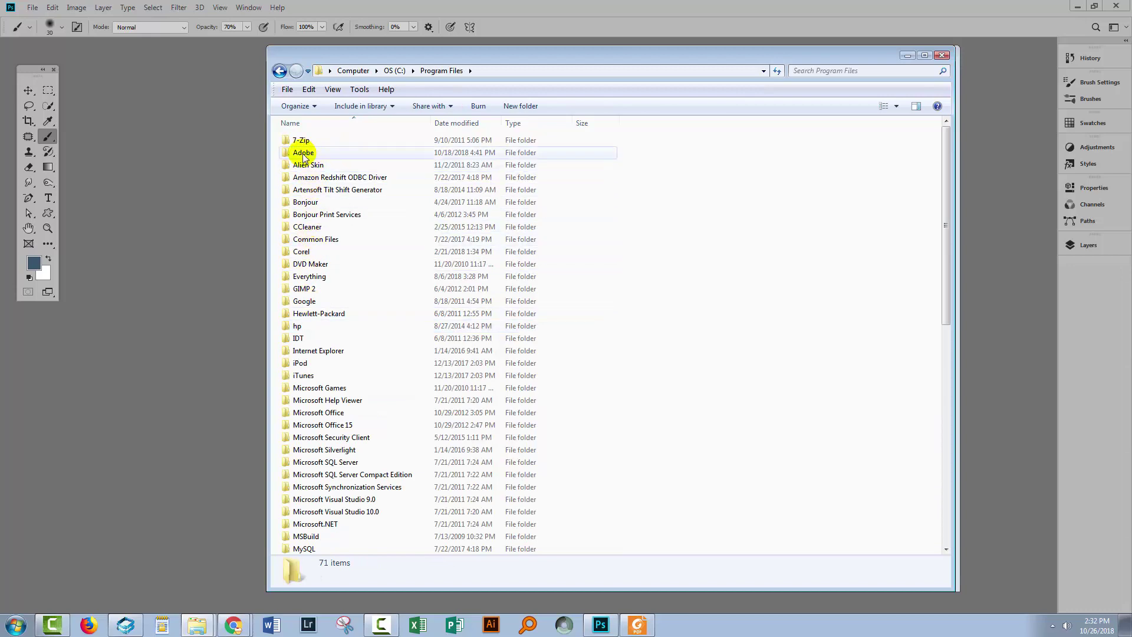
pyautogui.doubleClick(303, 154)
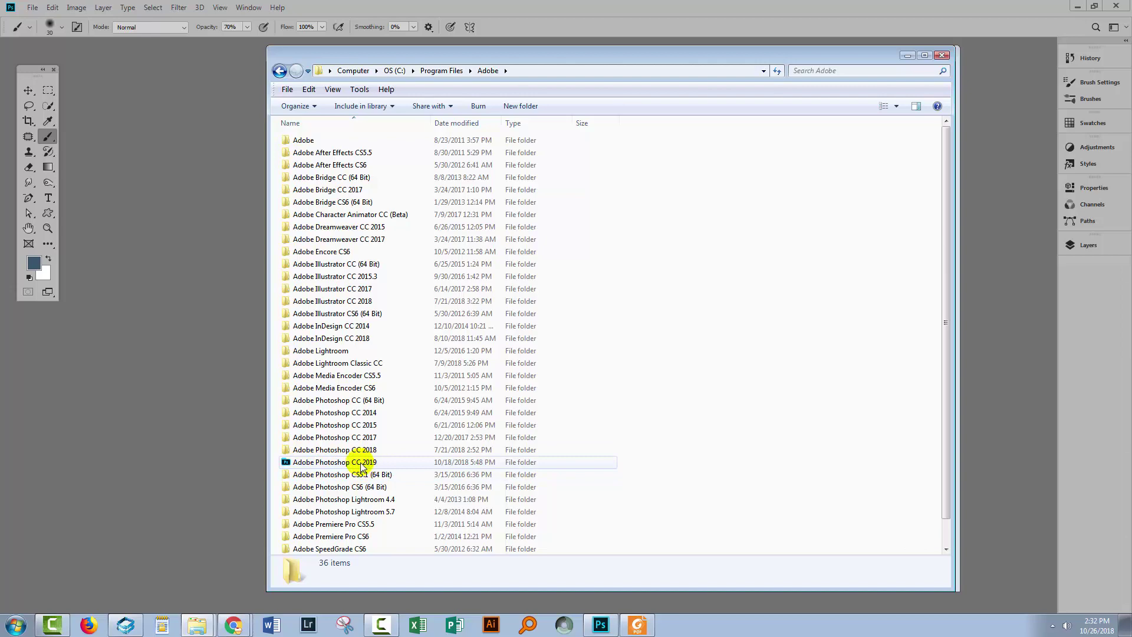
pyautogui.moveTo(360, 466)
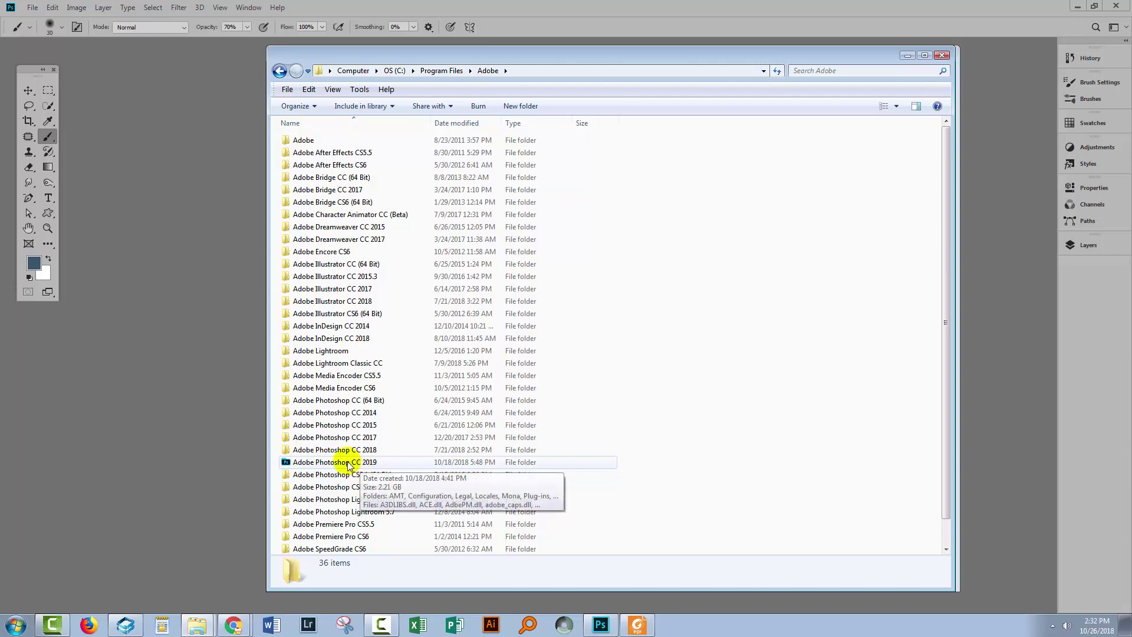
pyautogui.doubleClick(348, 464)
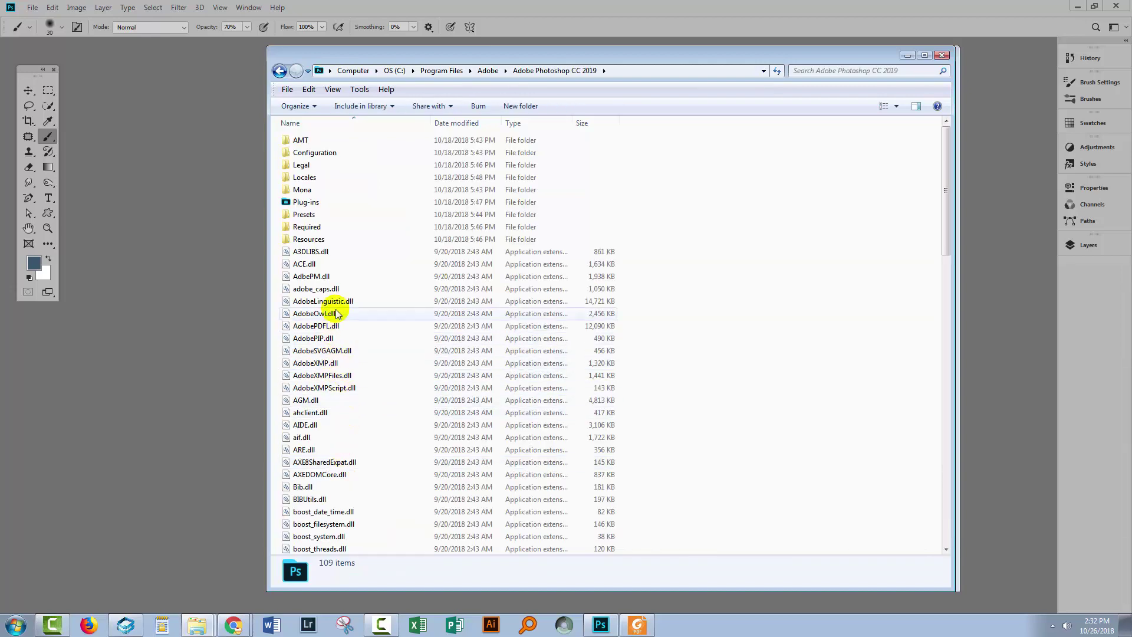
pyautogui.doubleClick(303, 216)
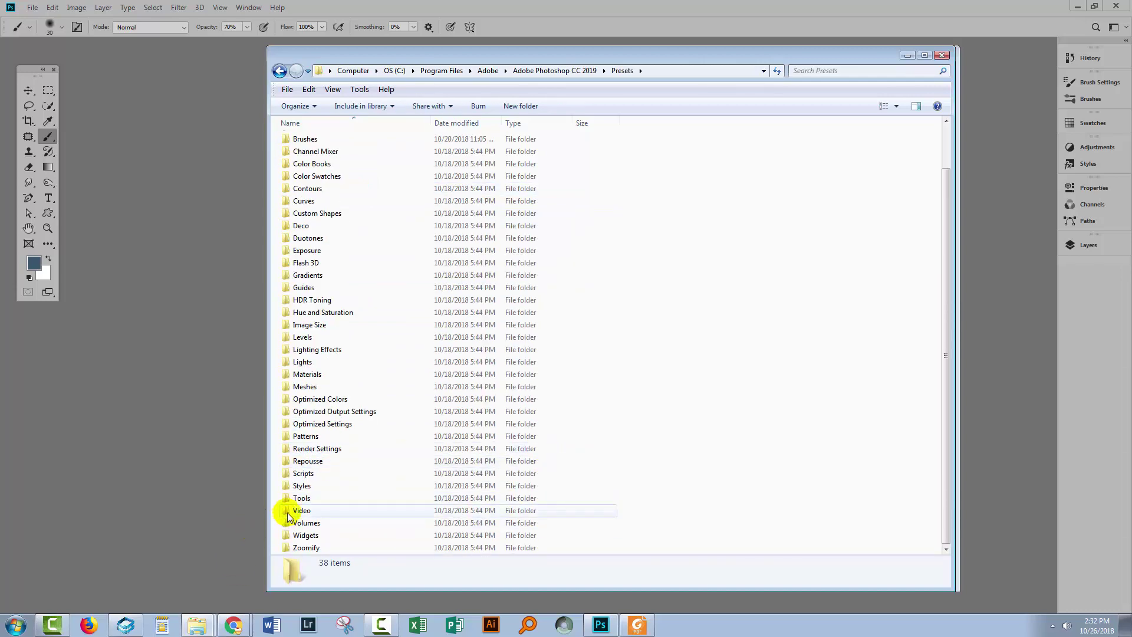
pyautogui.doubleClick(302, 498)
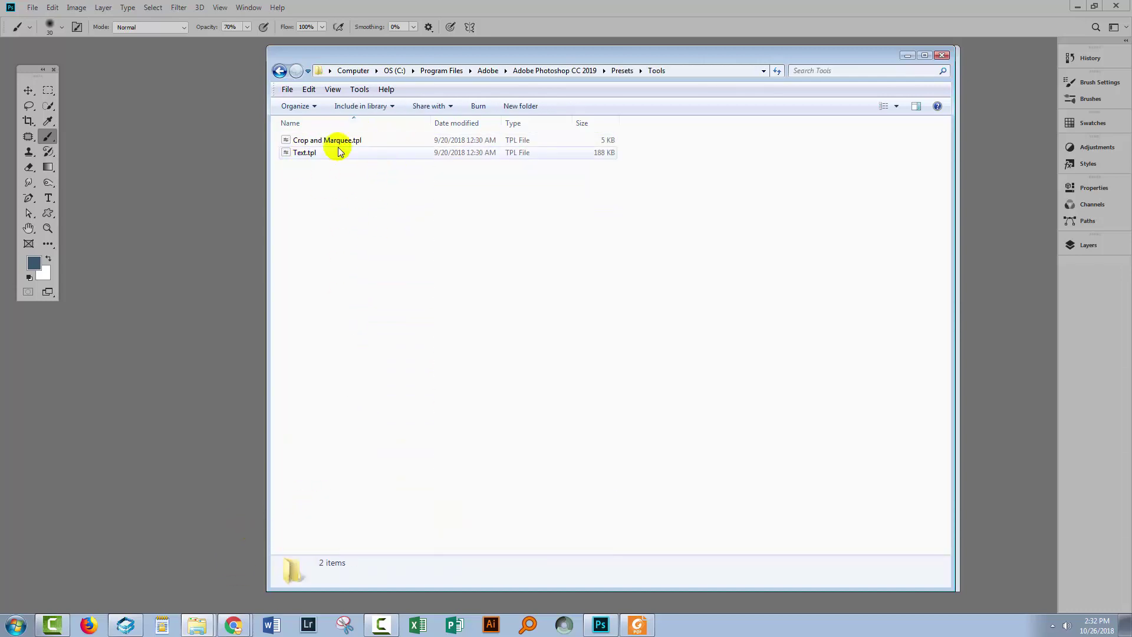
# - Paste AD_Splatters.tpl into the Photoshop CC 2019 Presets Tools folder and close the copy progress window
pyautogui.rightClick(316, 204)
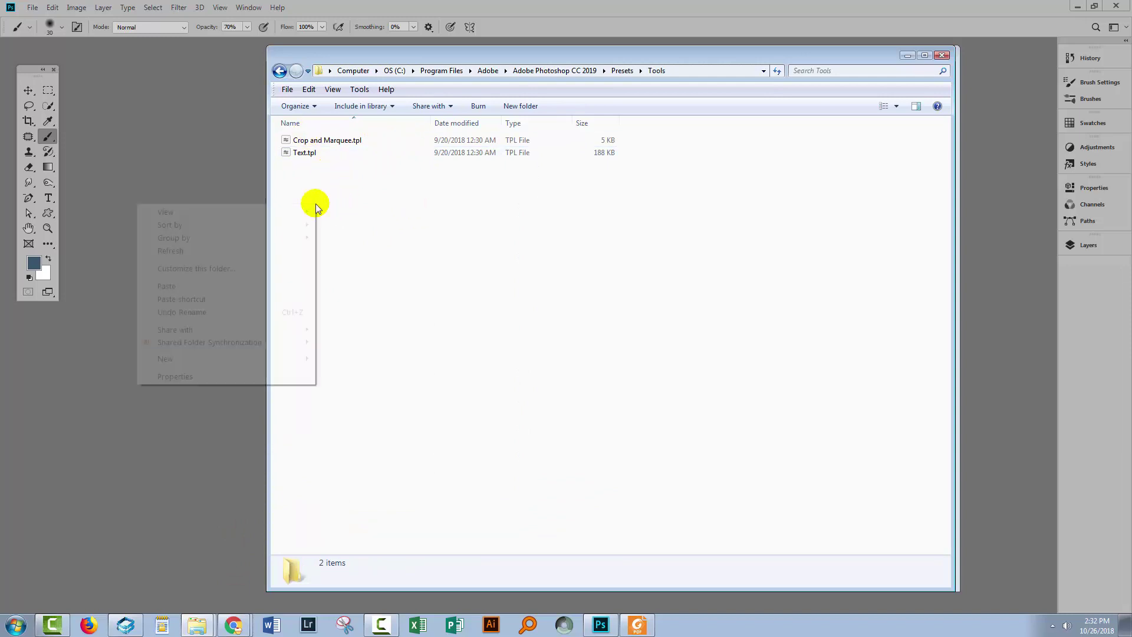
pyautogui.click(199, 287)
pyautogui.click(269, 296)
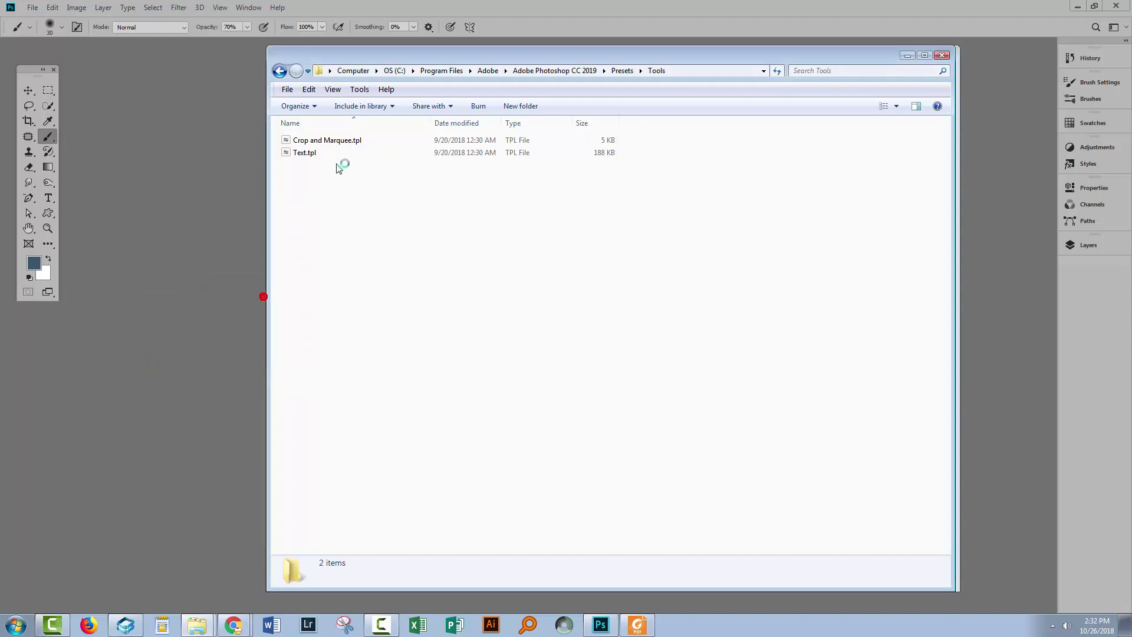
pyautogui.click(606, 326)
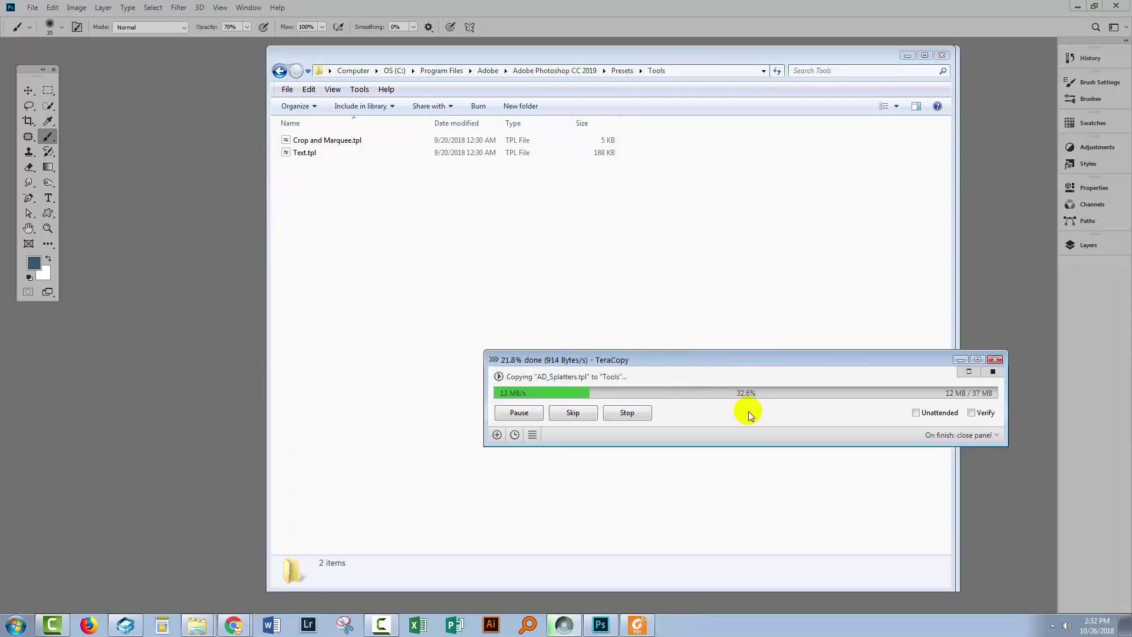
pyautogui.click(994, 360)
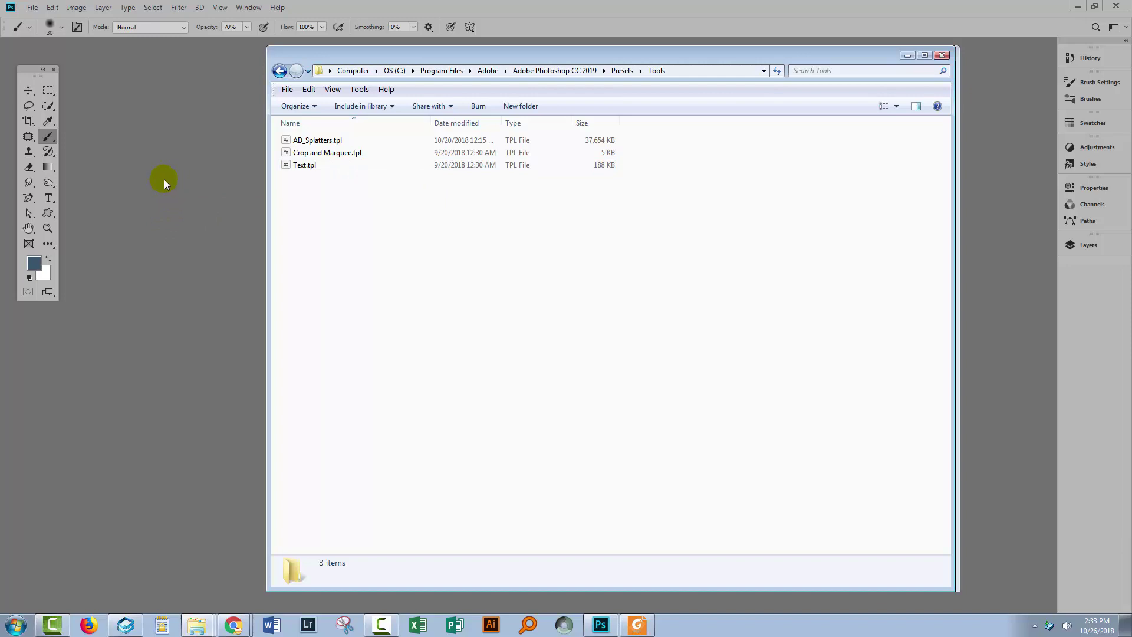
# - Return to Photoshop, start loading tool presets and browse to C:\Program Files\Adobe\Adobe Photoshop CC 2019\Presets\Tools
pyautogui.click(162, 179)
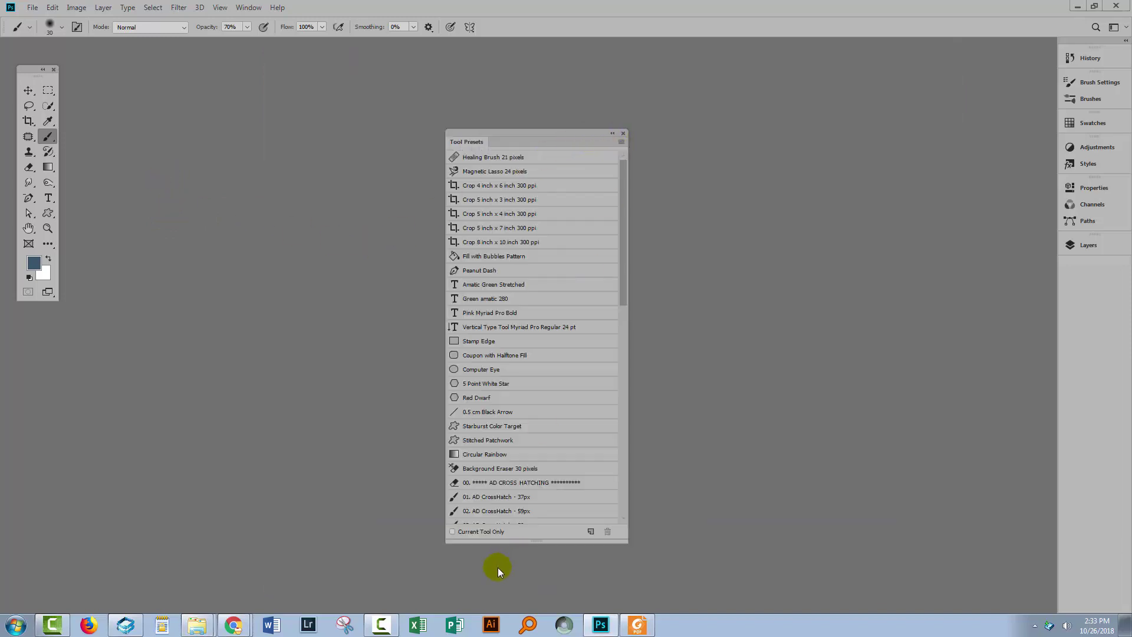
pyautogui.click(621, 141)
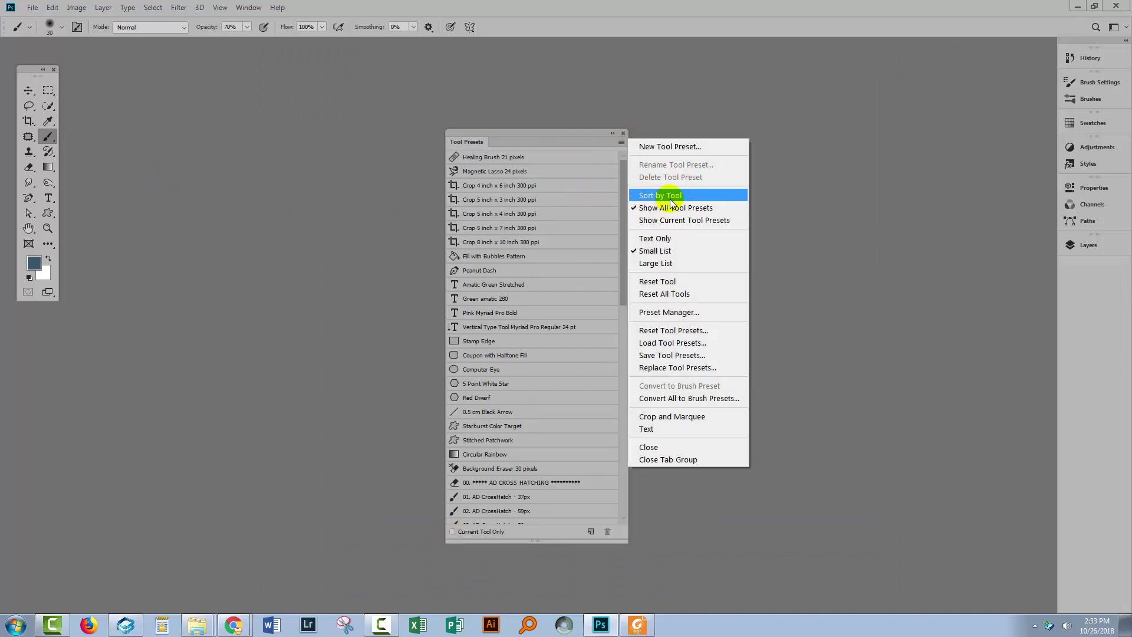
pyautogui.click(701, 347)
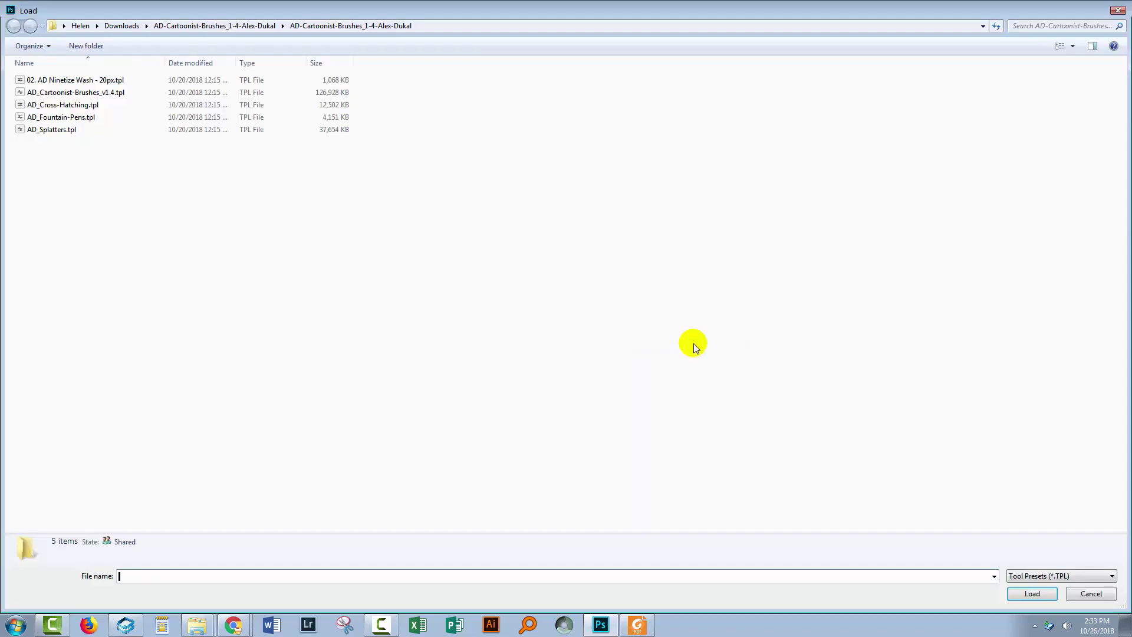
pyautogui.click(63, 26)
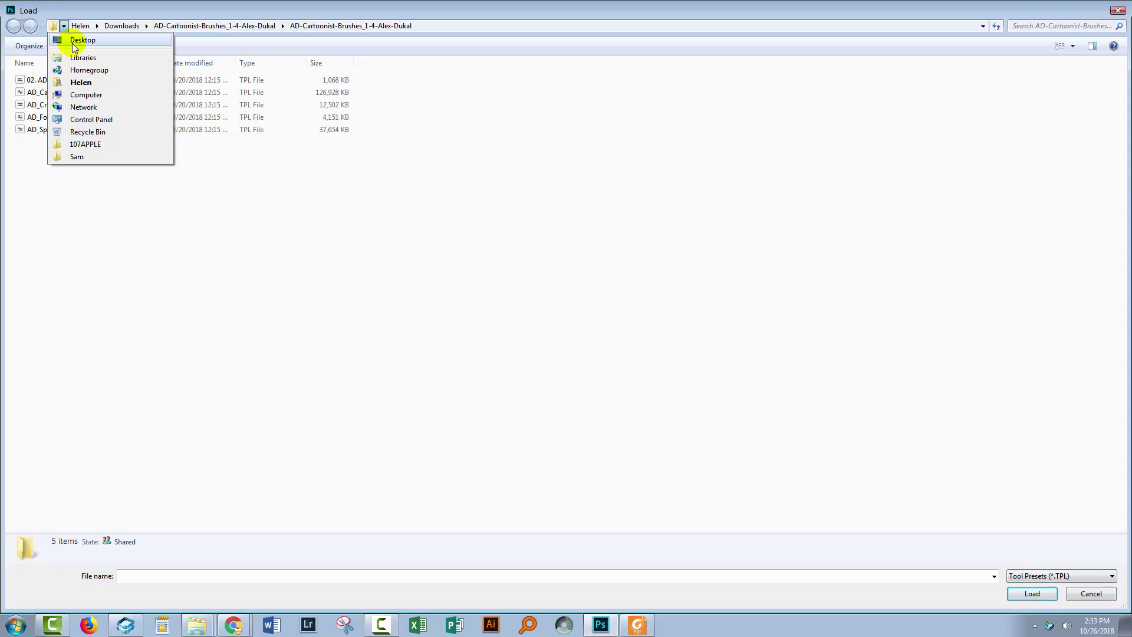
pyautogui.click(87, 95)
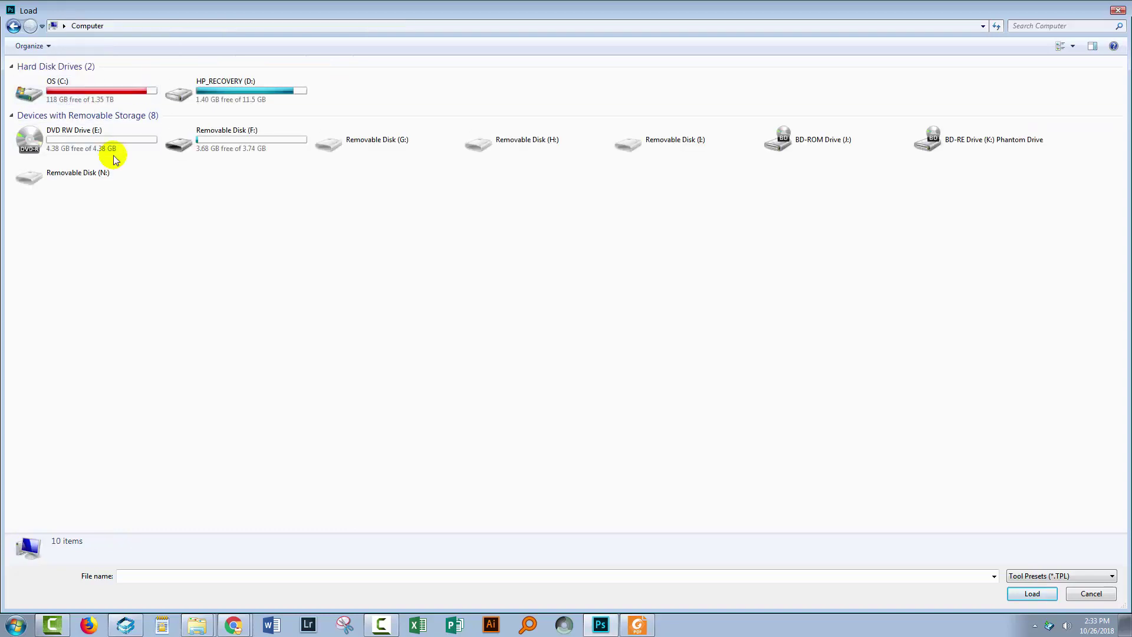
pyautogui.doubleClick(50, 93)
pyautogui.click(42, 268)
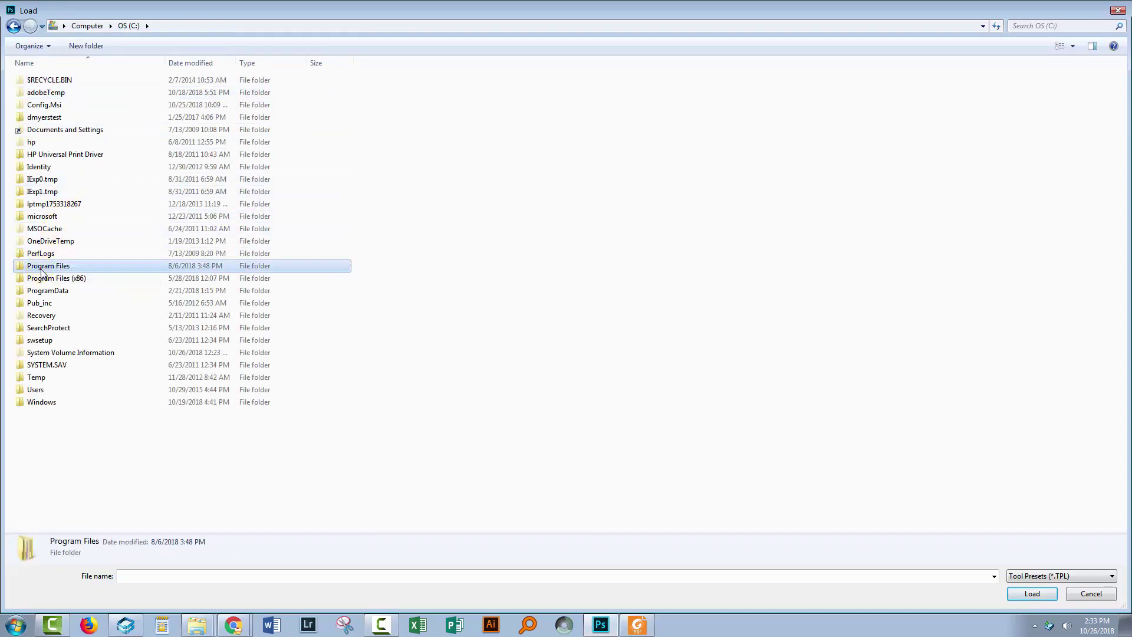
pyautogui.doubleClick(42, 267)
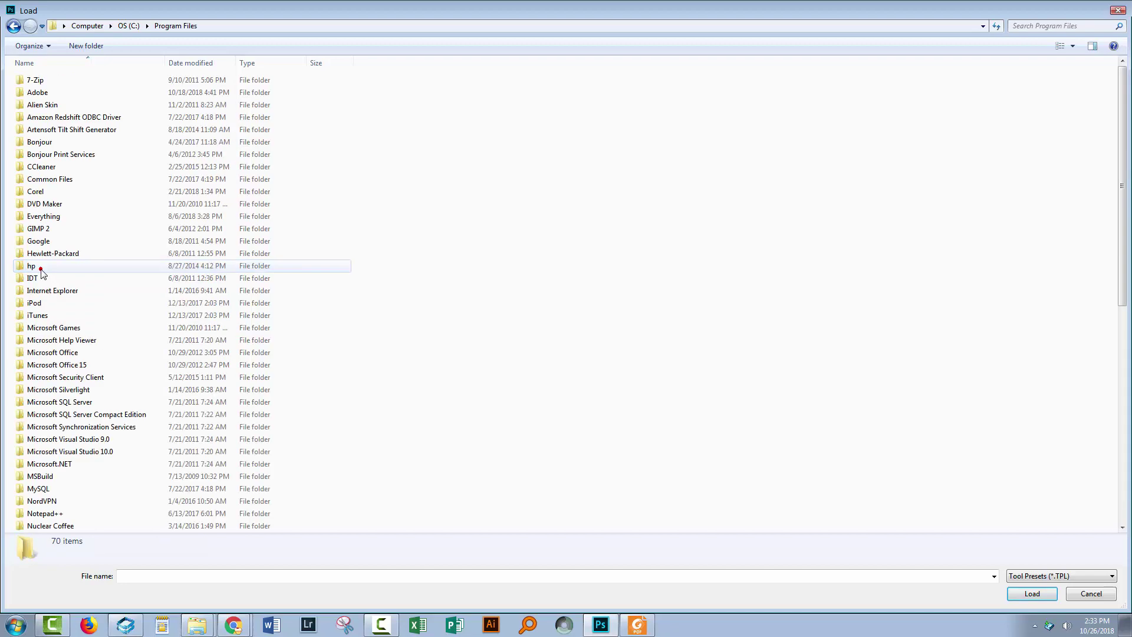
pyautogui.doubleClick(33, 93)
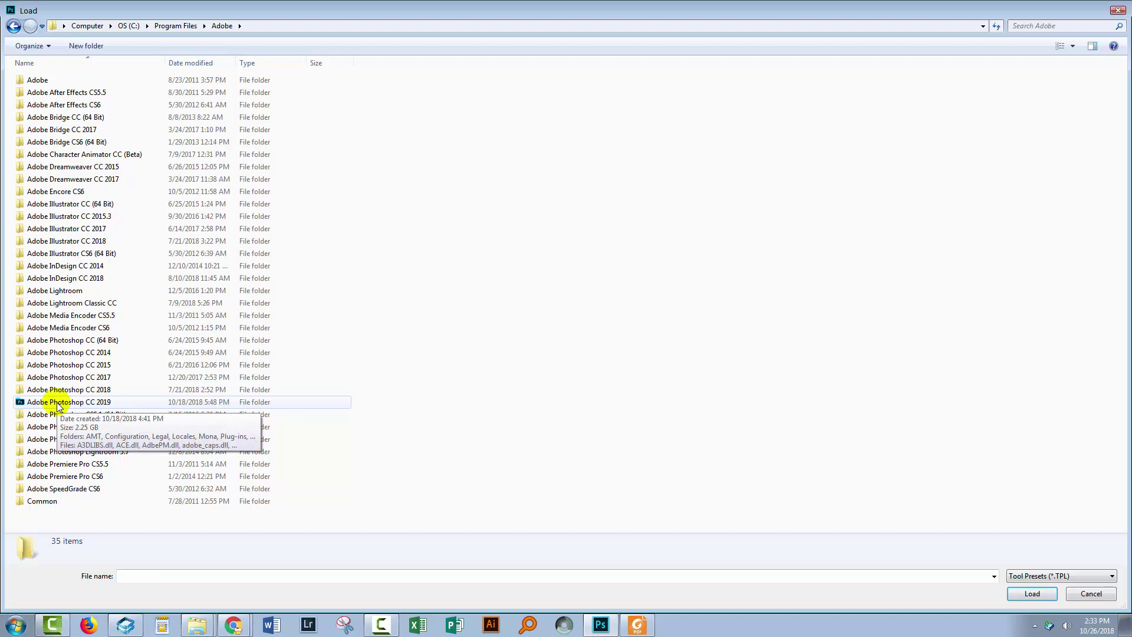
pyautogui.doubleClick(58, 403)
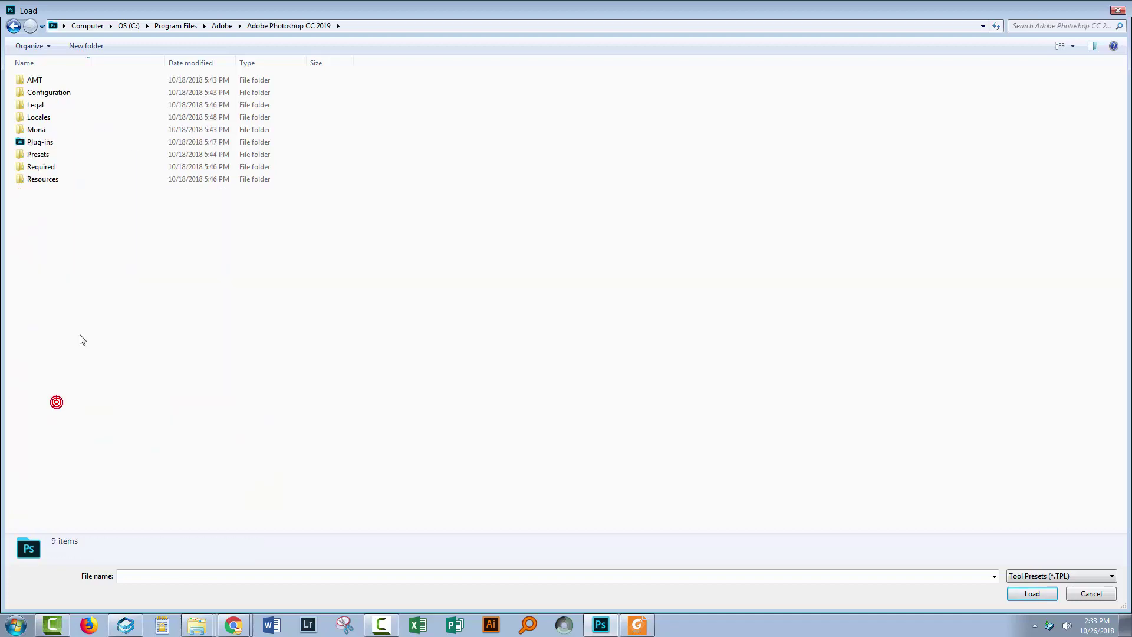
pyautogui.doubleClick(38, 155)
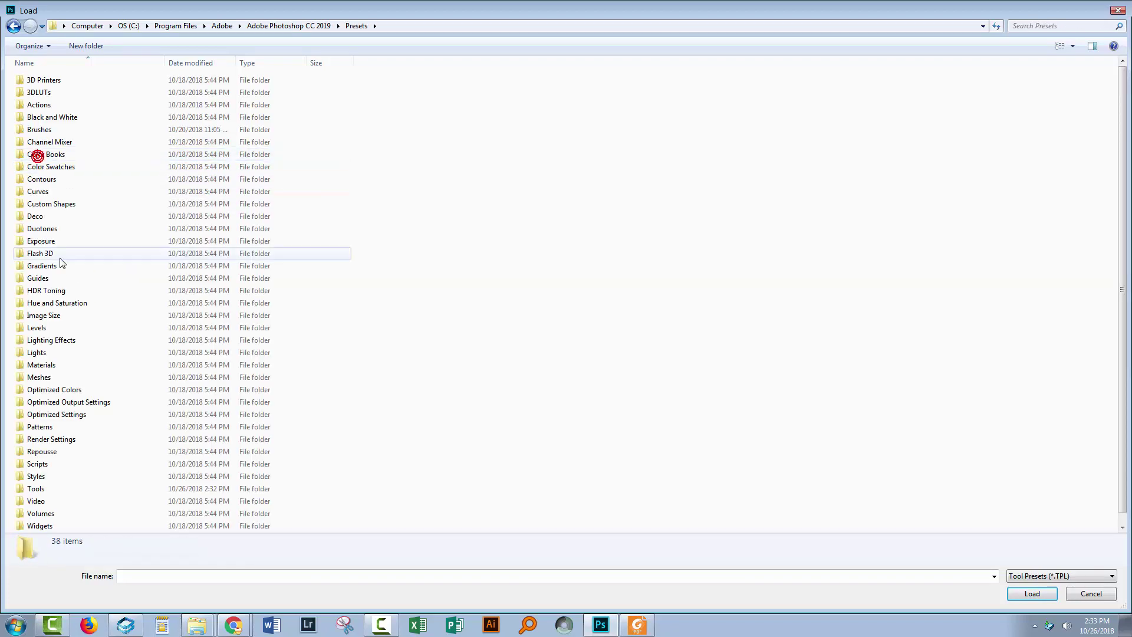
pyautogui.doubleClick(37, 488)
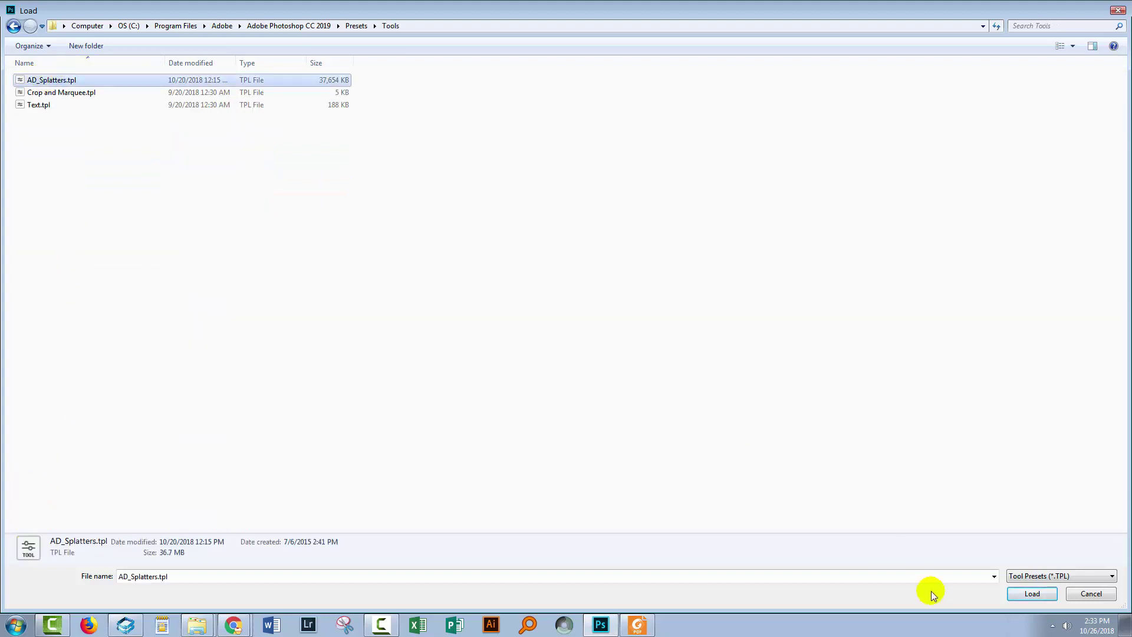
# - Load AD_Splatters.tpl from the Presets Tools folder as tools and check the end of the tool presets list
pyautogui.click(1030, 593)
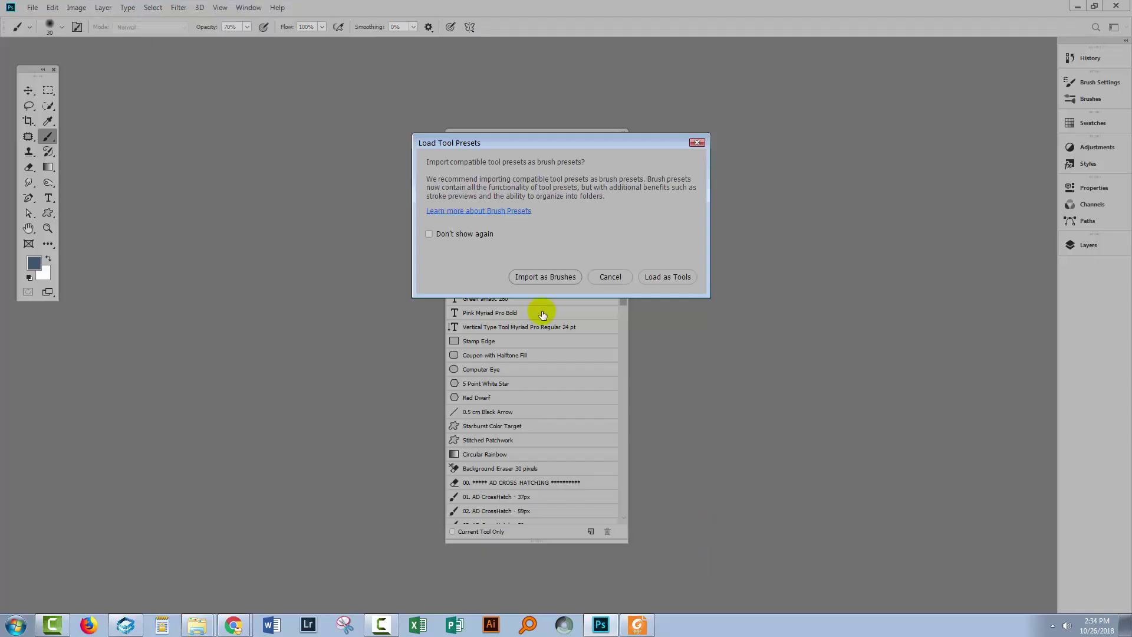
pyautogui.click(667, 277)
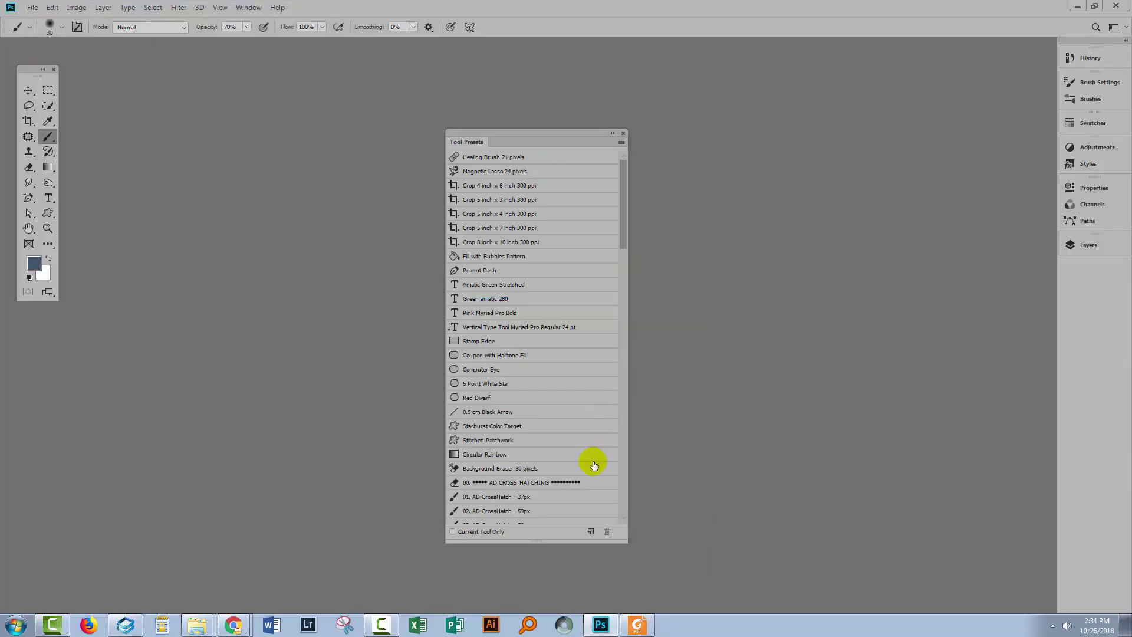
pyautogui.moveTo(625, 233); pyautogui.dragTo(601, 518)
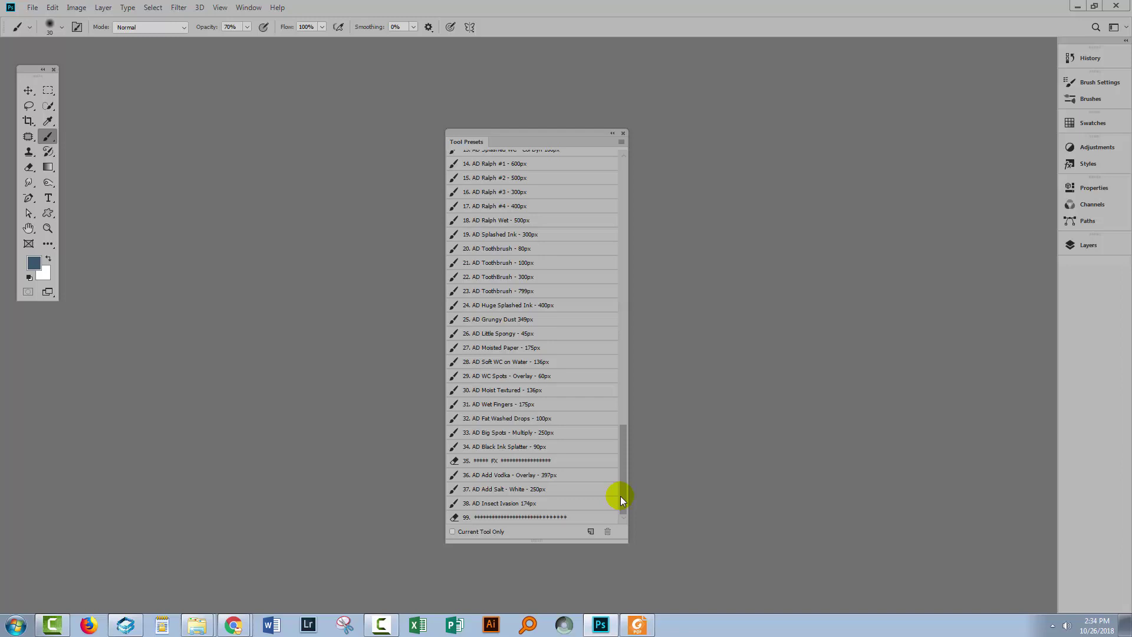
pyautogui.click(621, 142)
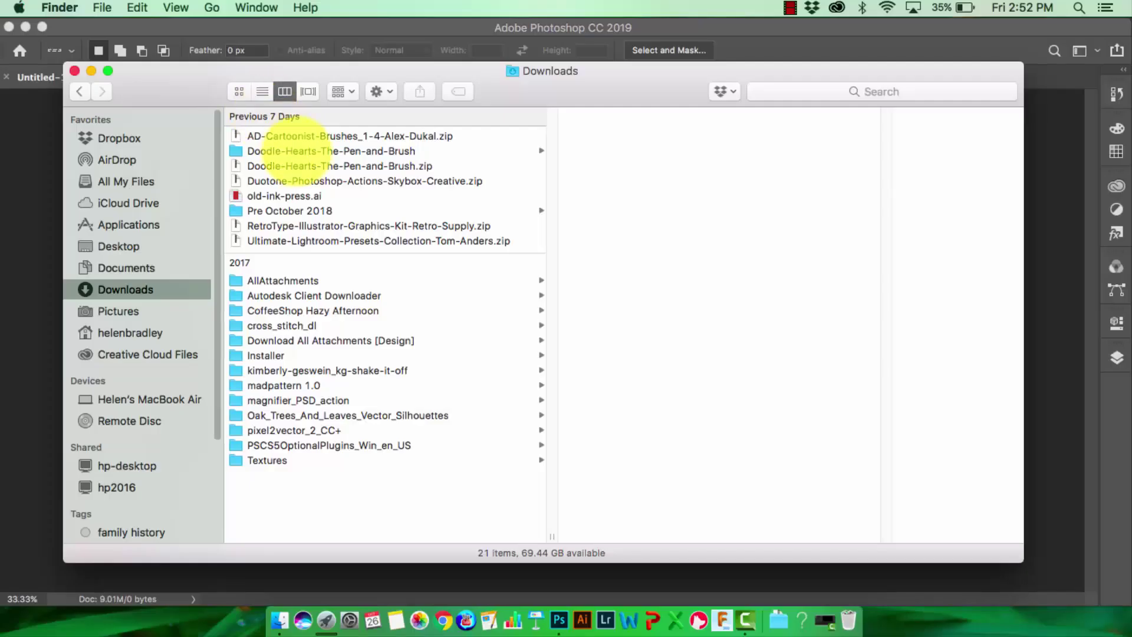
# - Unzip the AD-Cartoonist-Brushes archive in the Mac's Downloads folder, then switch to Photoshop
pyautogui.click(298, 135)
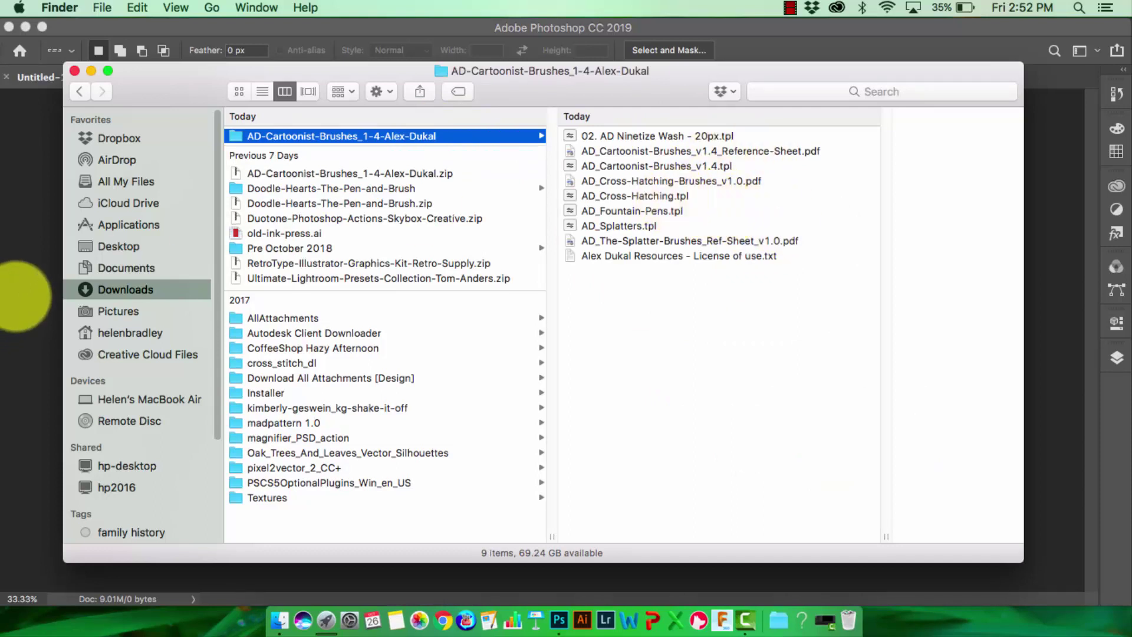
pyautogui.click(12, 295)
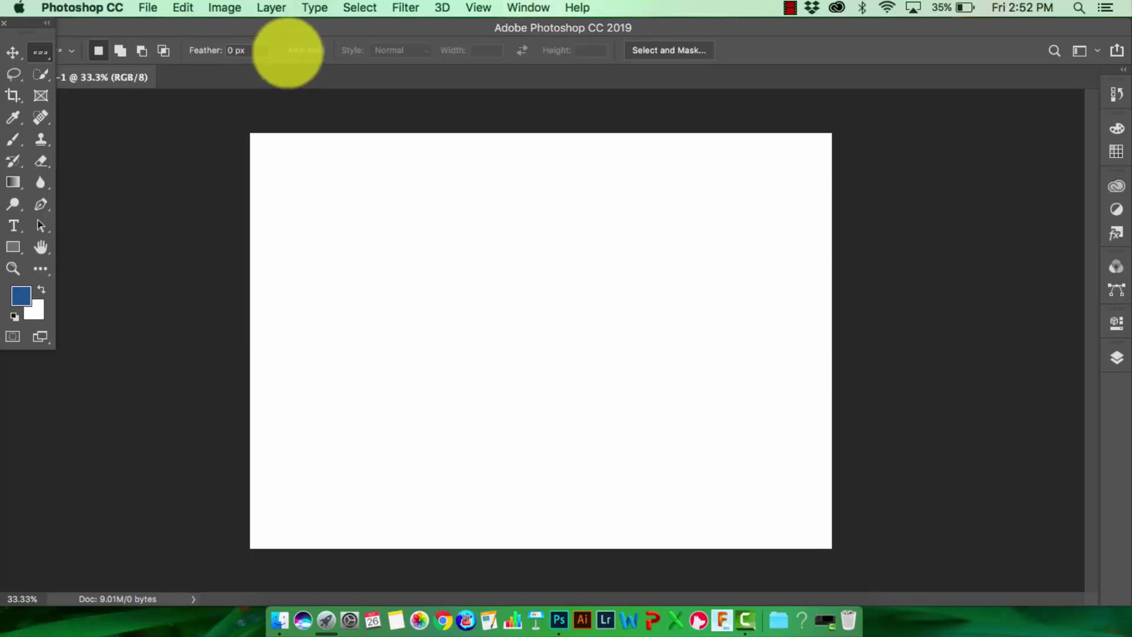
# - Show the Tool Presets panel at a taller size, with Current Tool Only and Sort by Tool turned off
pyautogui.click(530, 8)
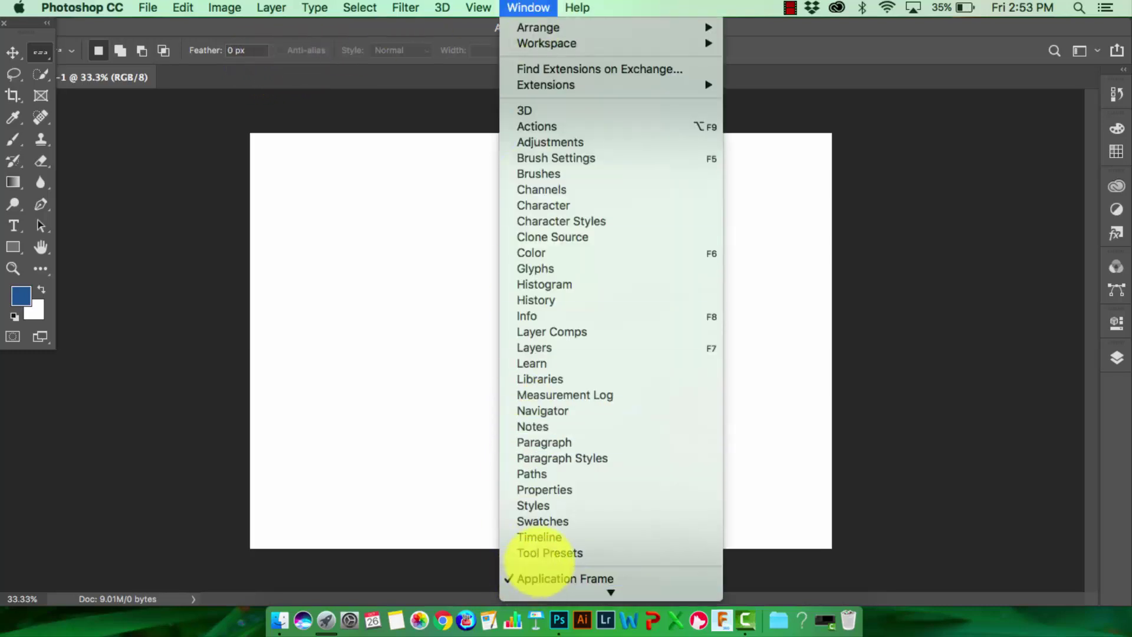
pyautogui.click(539, 553)
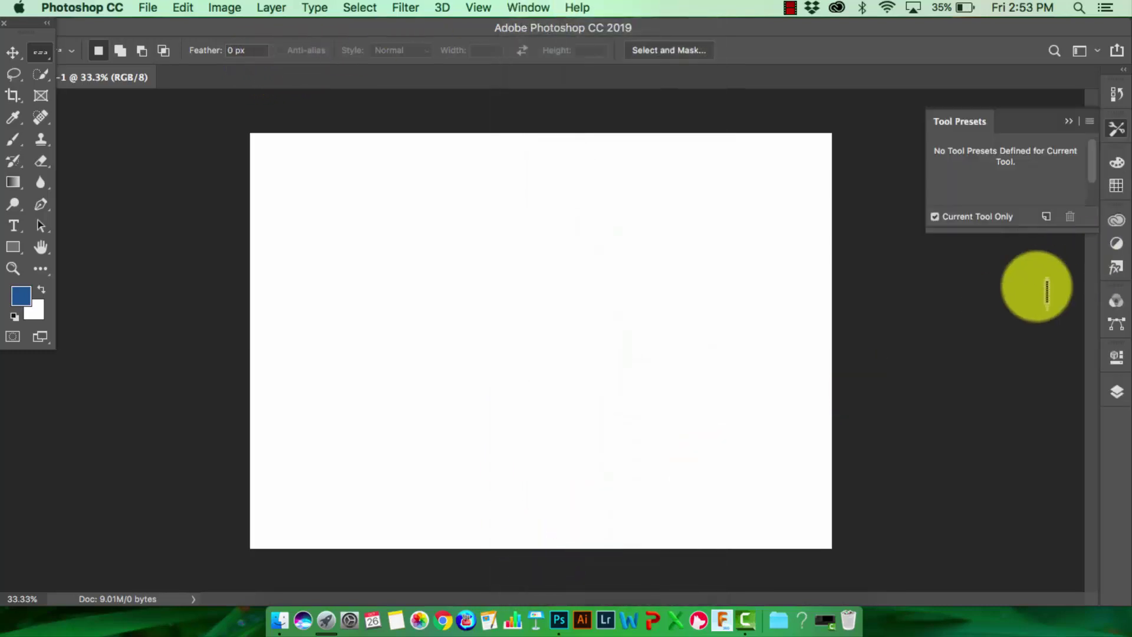
pyautogui.moveTo(1071, 258); pyautogui.dragTo(1055, 500)
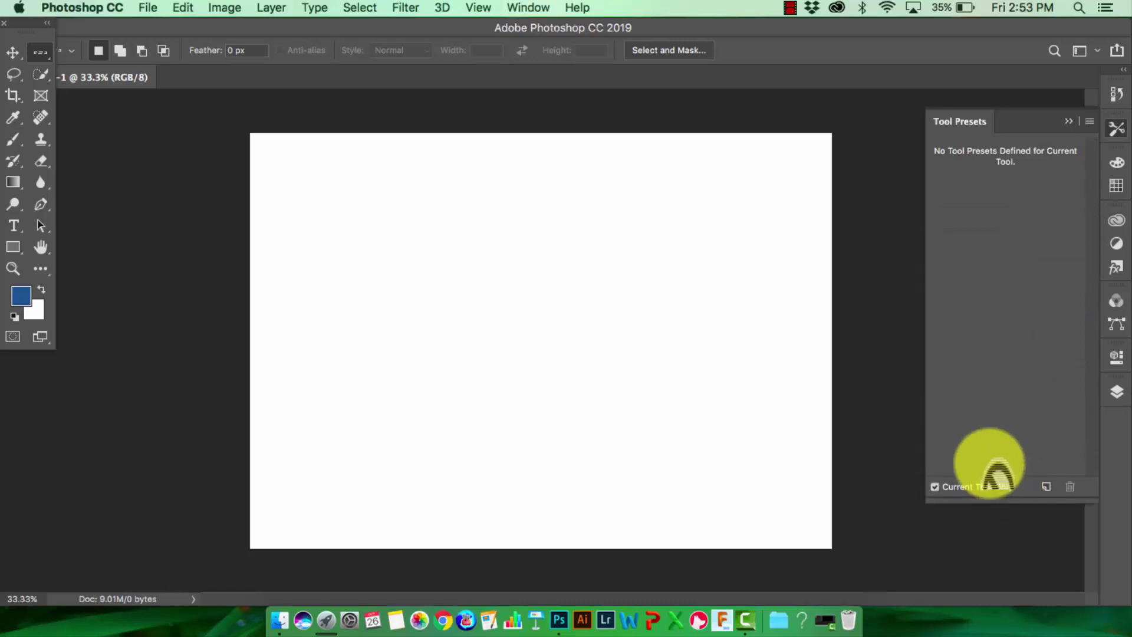
pyautogui.click(935, 486)
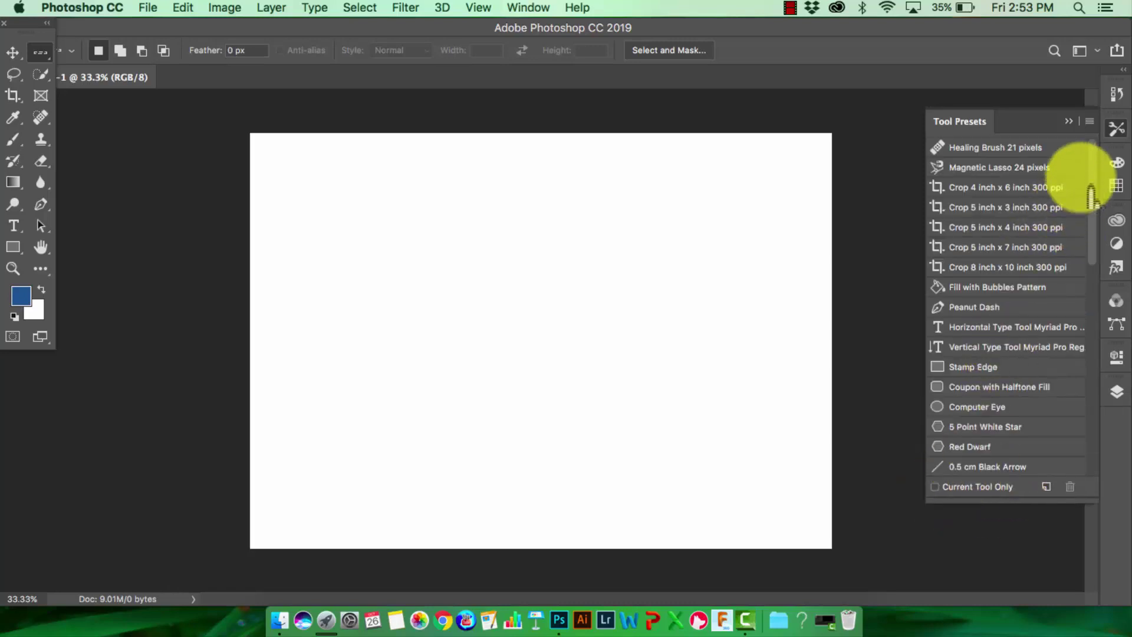
pyautogui.click(1090, 121)
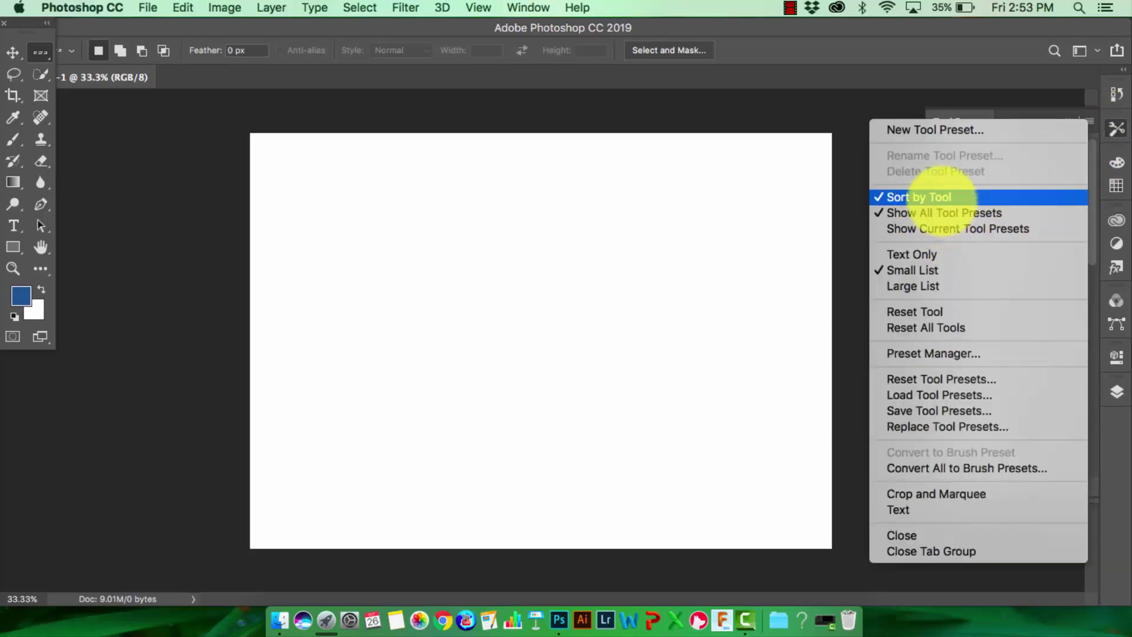
pyautogui.click(945, 197)
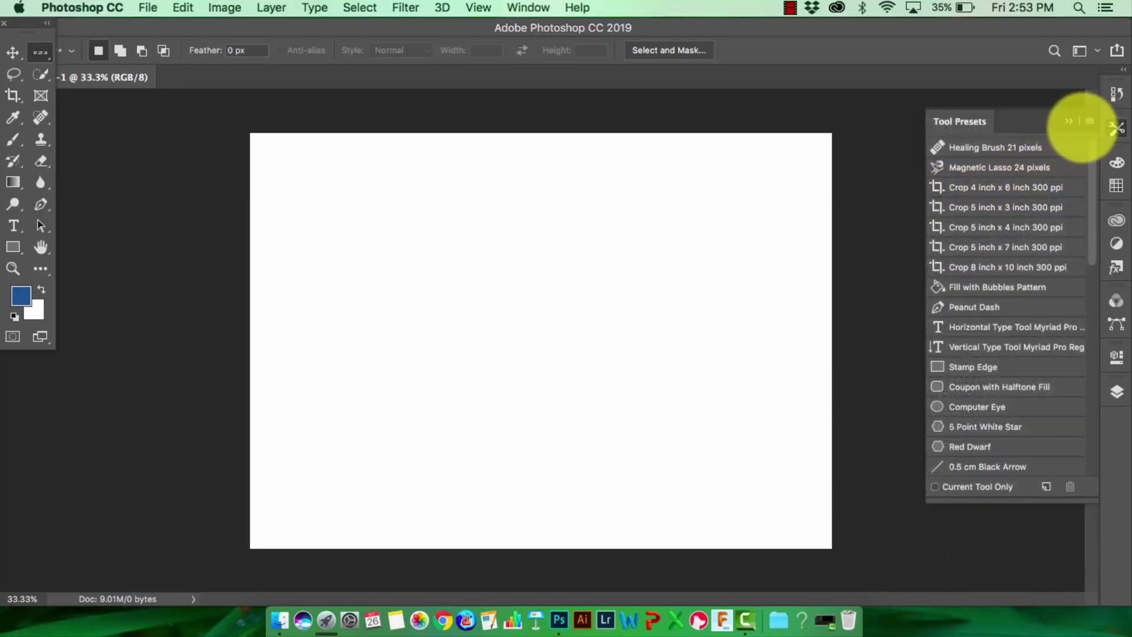
# - Load AD_Splatters.tpl from the cartoonist brushes folder in Downloads as tools and check the end of the presets list
pyautogui.click(1090, 123)
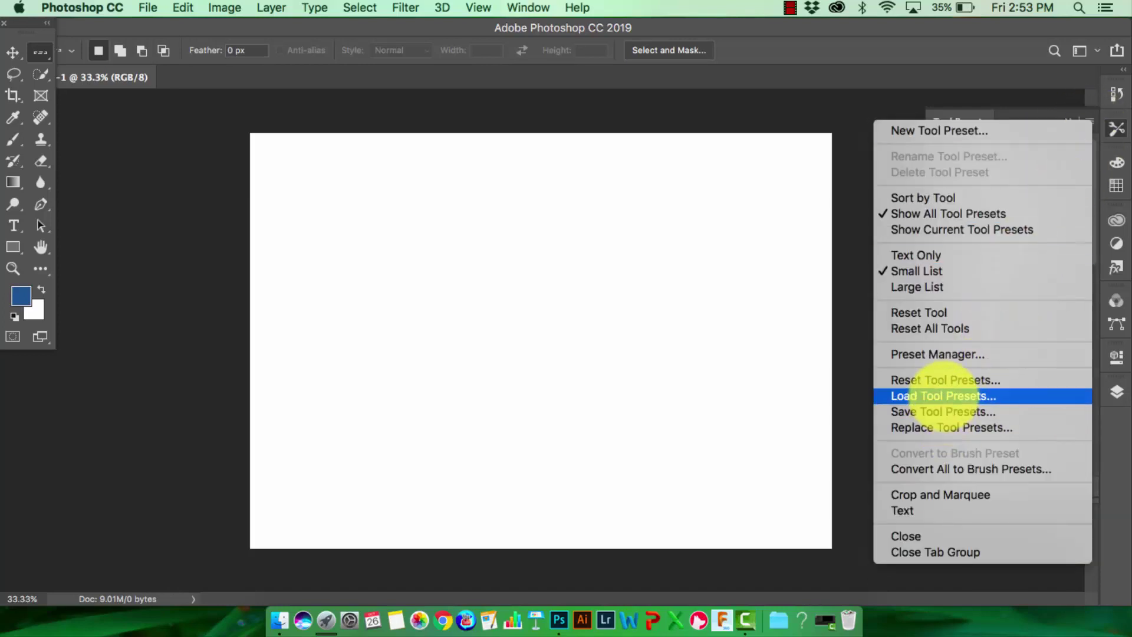
pyautogui.click(944, 396)
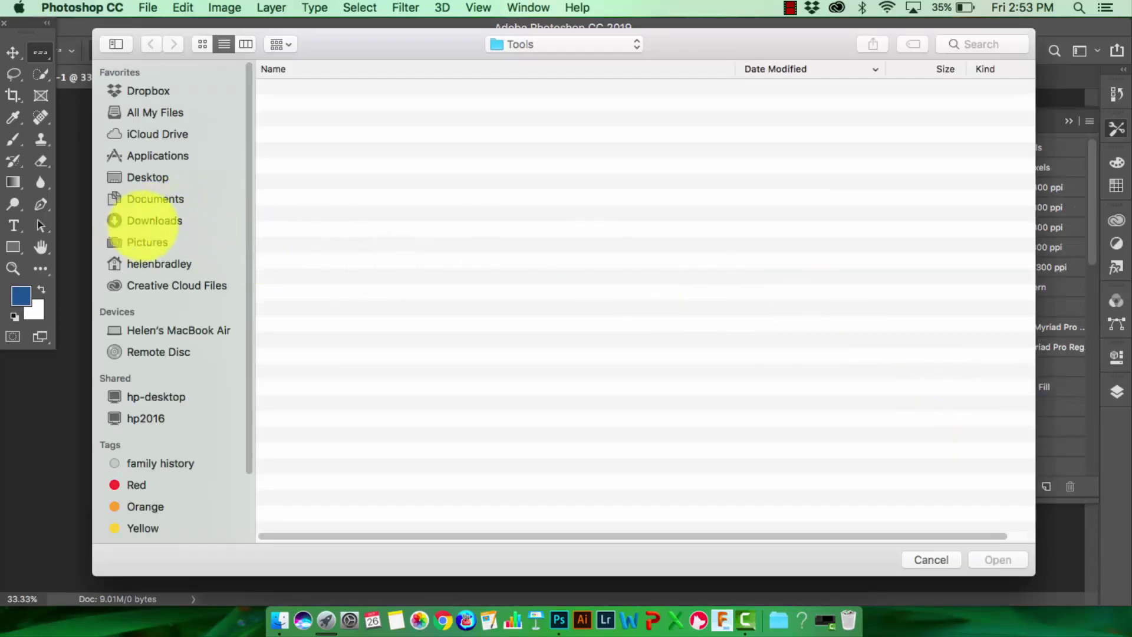
pyautogui.click(151, 220)
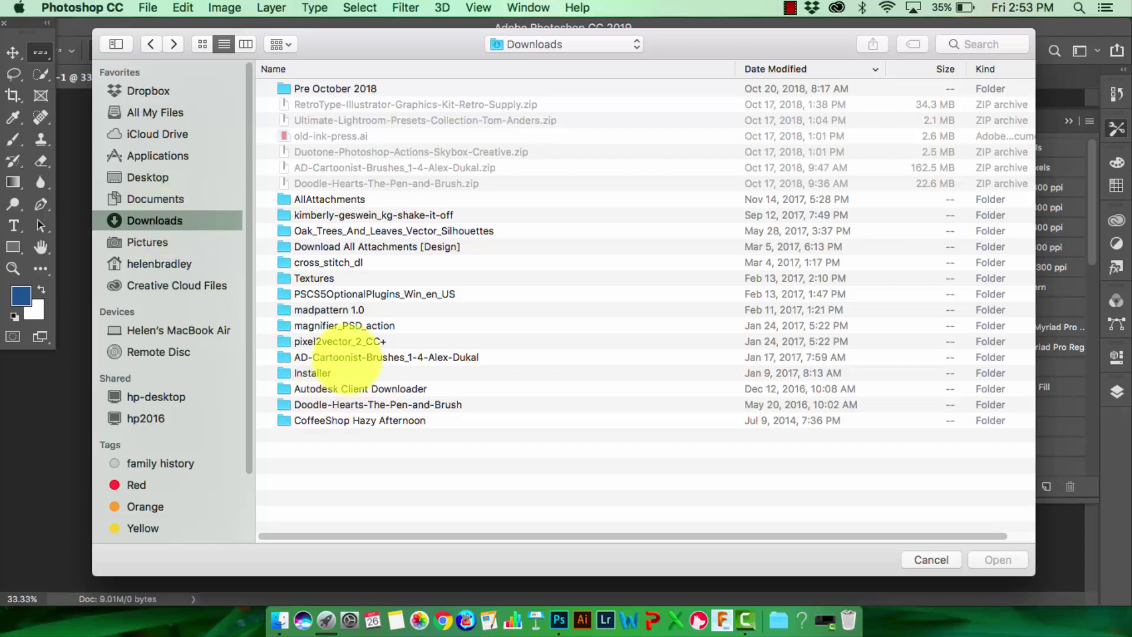
pyautogui.doubleClick(348, 356)
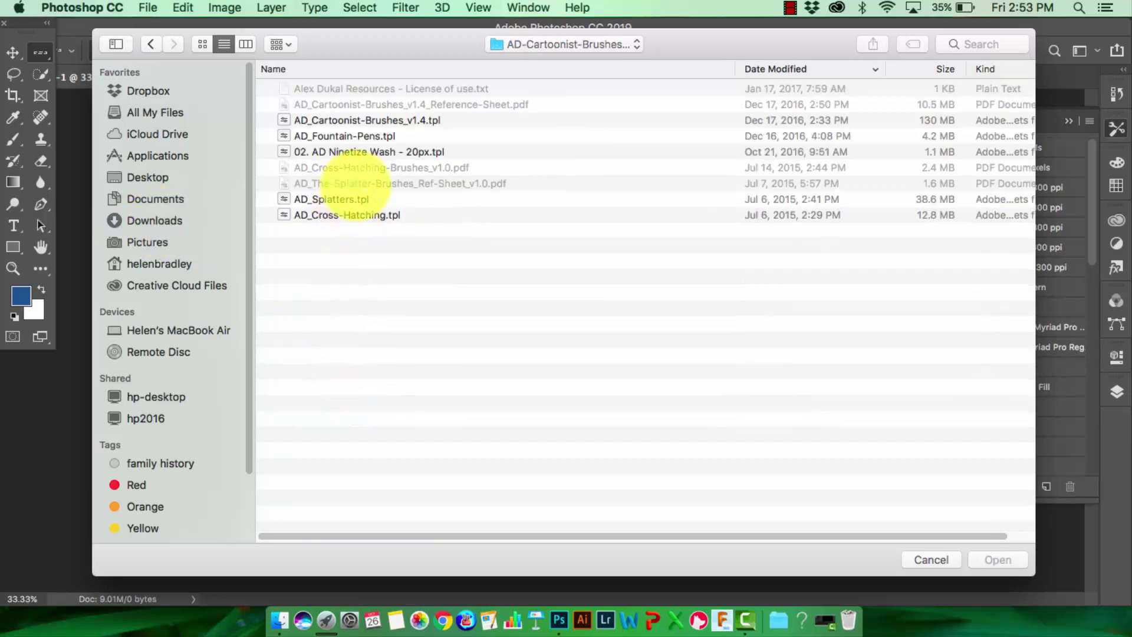
pyautogui.click(321, 199)
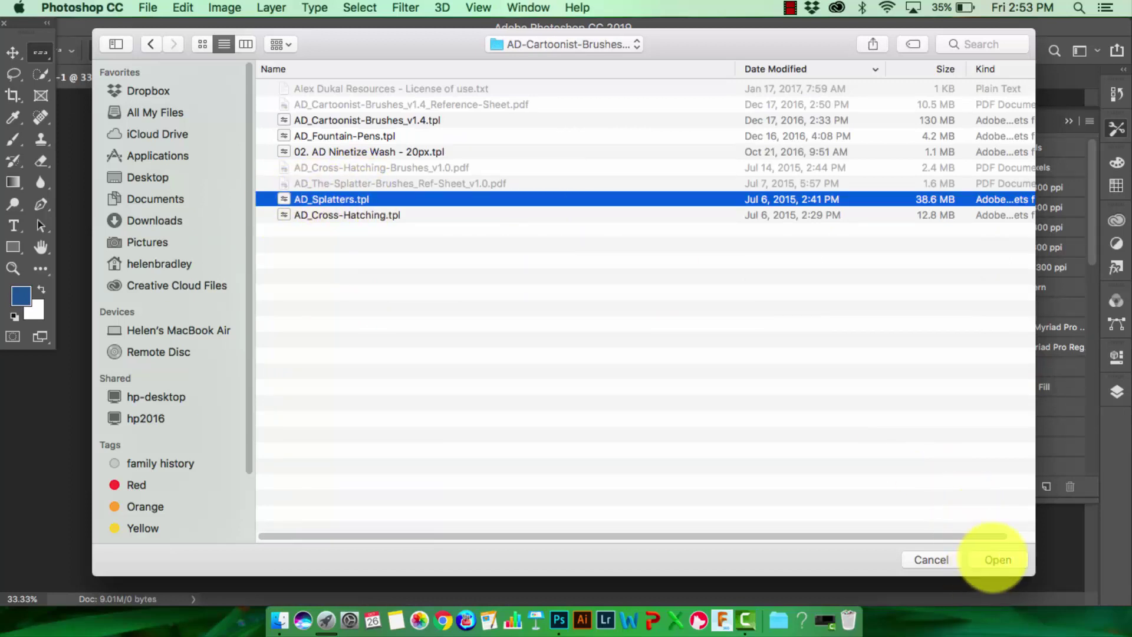
pyautogui.click(997, 559)
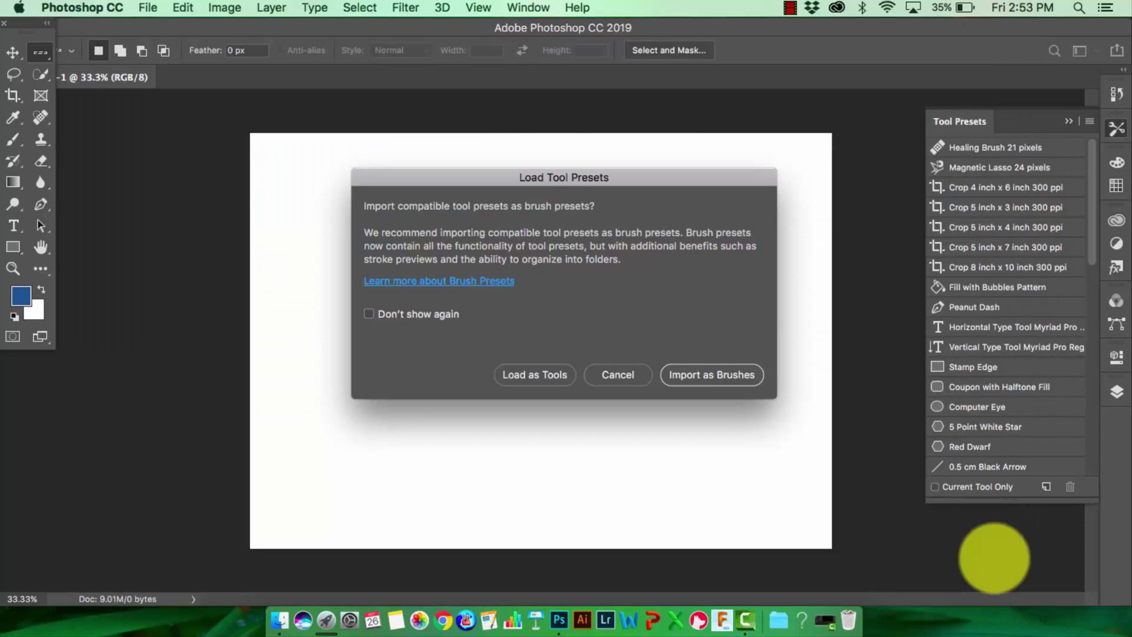
pyautogui.click(528, 372)
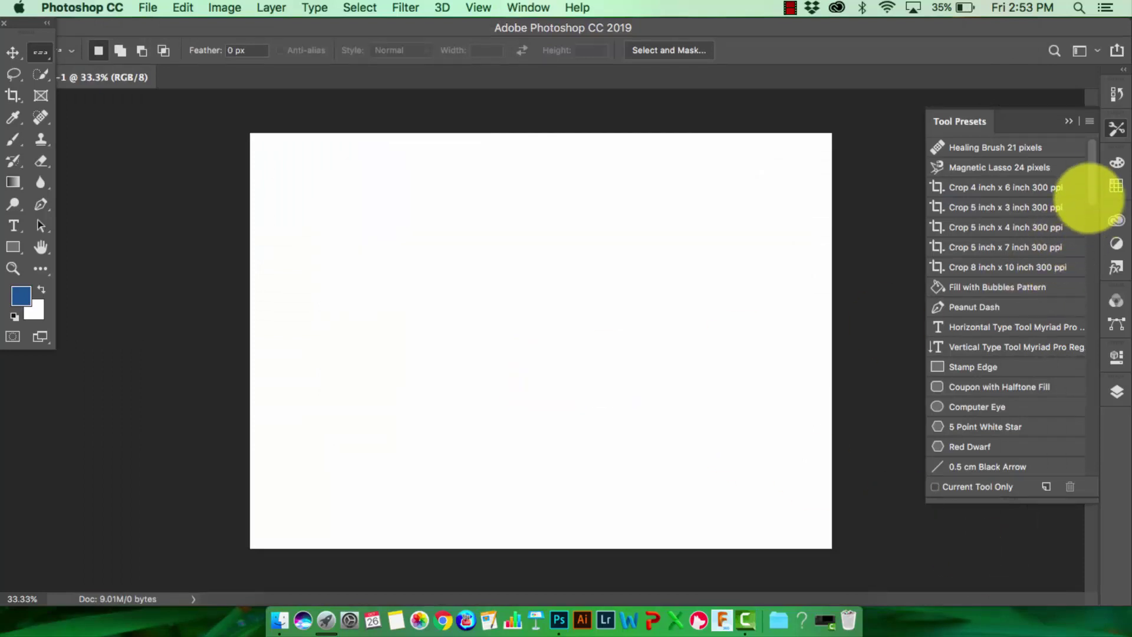
pyautogui.moveTo(1091, 197)
pyautogui.mouseDown()
pyautogui.moveTo(1091, 391)
pyautogui.moveTo(1104, 462)
pyautogui.mouseUp()
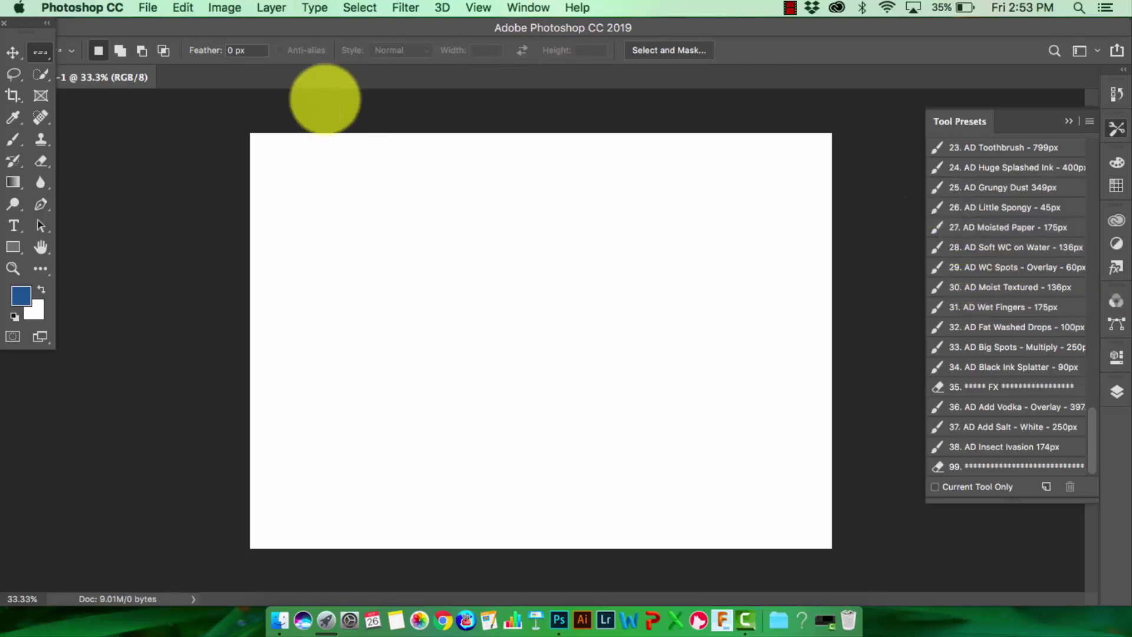
# - Move the floating tools palette lower in the workspace and quit Photoshop
pyautogui.moveTo(24, 25); pyautogui.dragTo(47, 106)
pyautogui.click(87, 9)
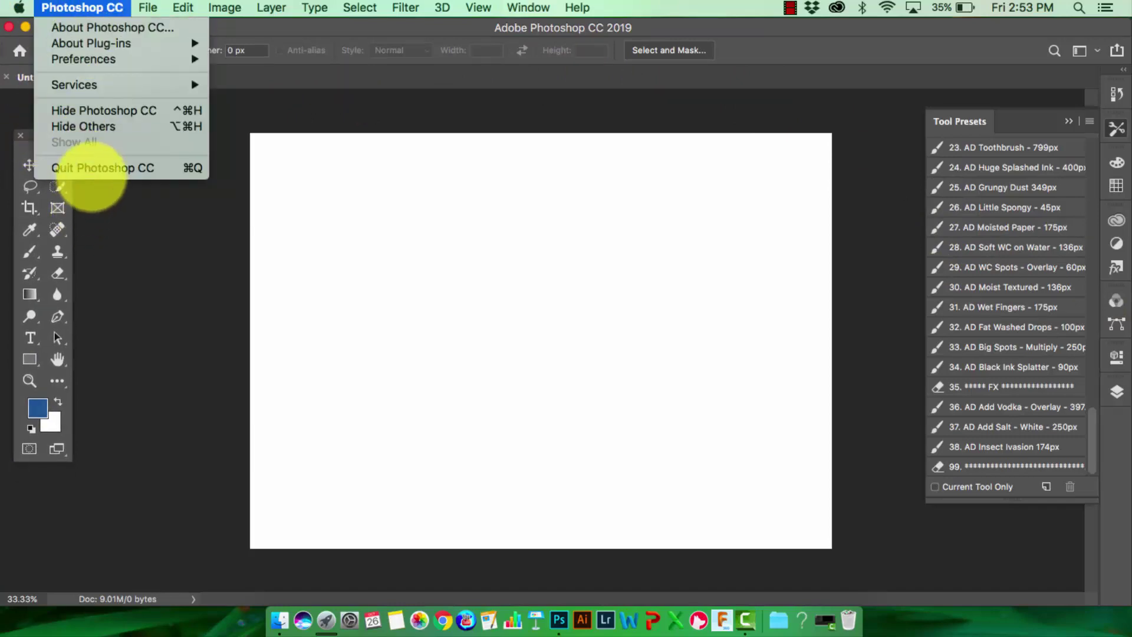
pyautogui.click(94, 168)
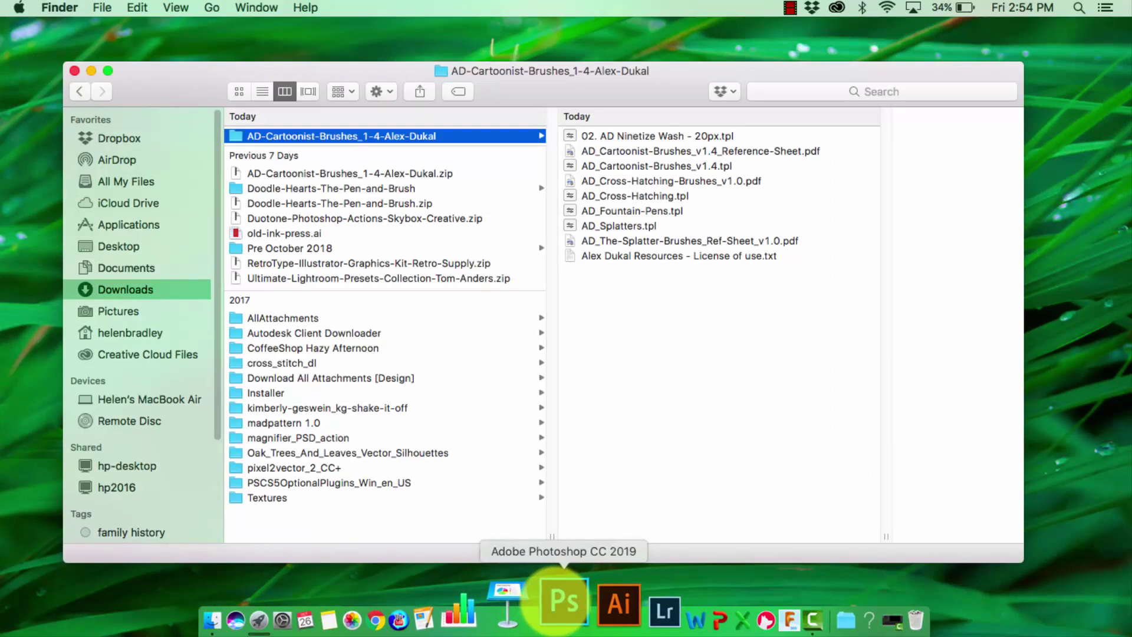
# - Reveal the Adobe Photoshop CC 2019 application folder in Finder, widen its columns, and open the Tools folder inside Presets
pyautogui.keyDown('super'); pyautogui.click(559, 600); pyautogui.keyUp('super')
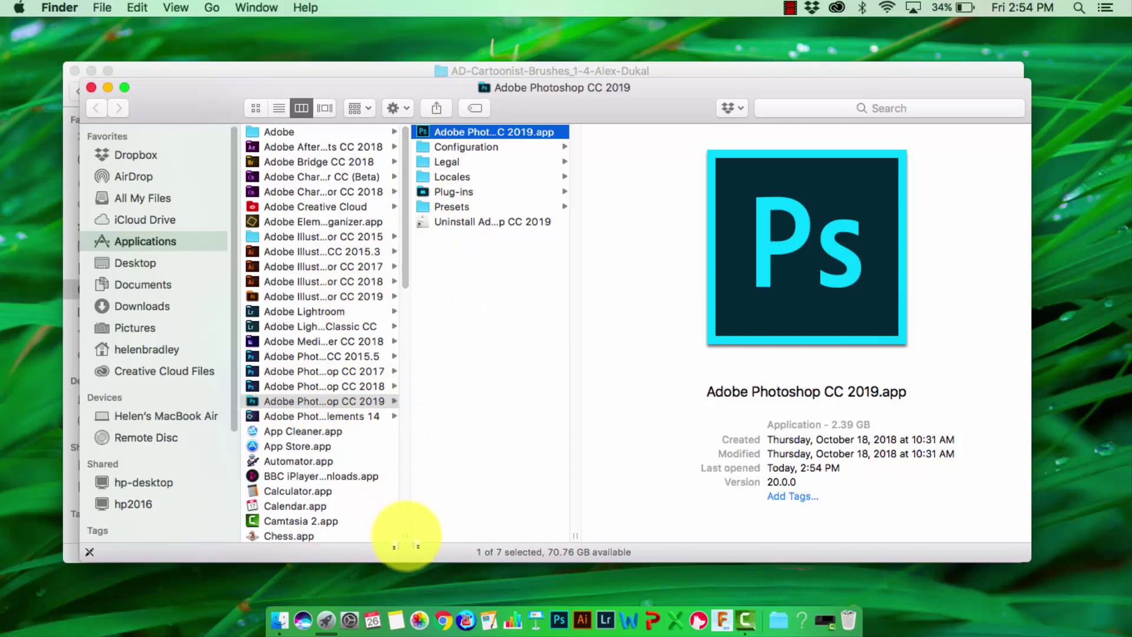
pyautogui.moveTo(403, 537); pyautogui.dragTo(481, 537)
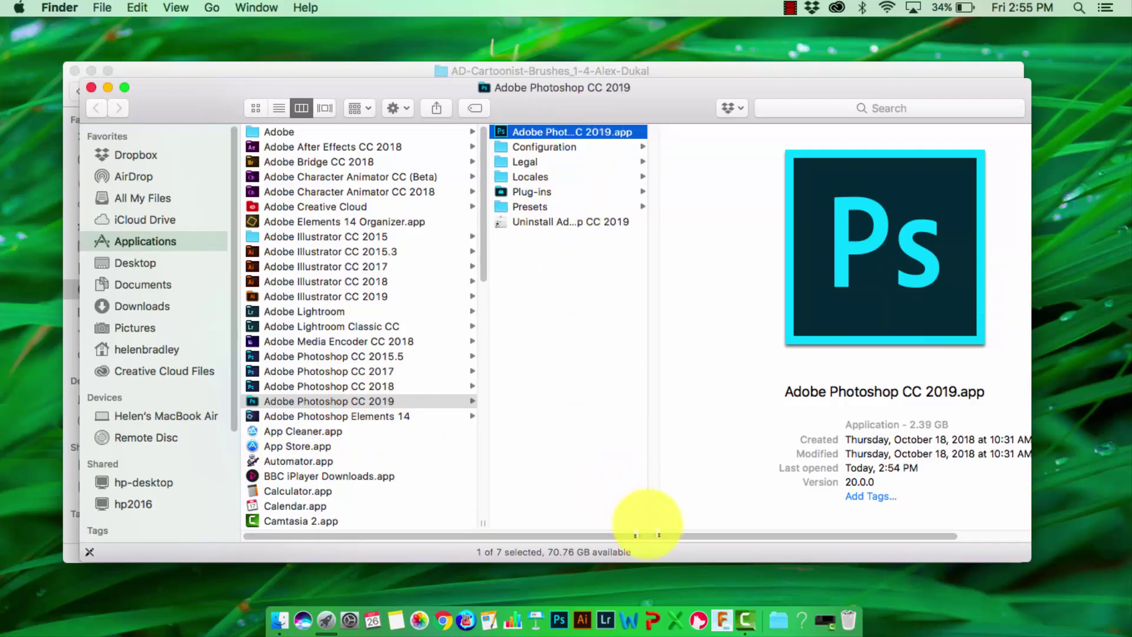
pyautogui.moveTo(652, 528); pyautogui.dragTo(734, 525)
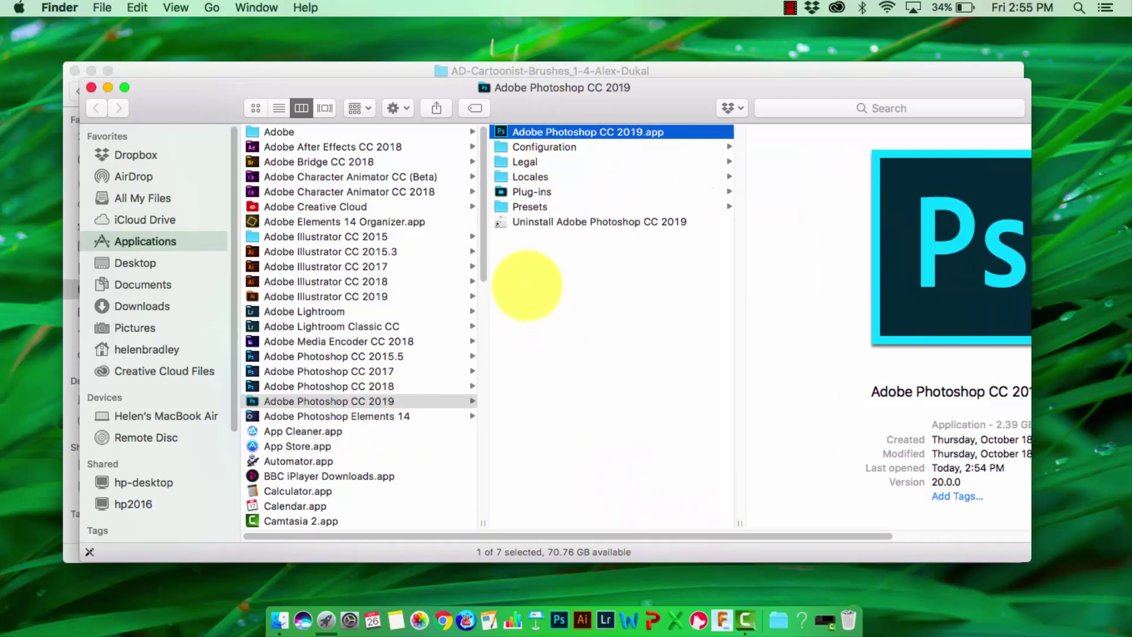
pyautogui.click(521, 207)
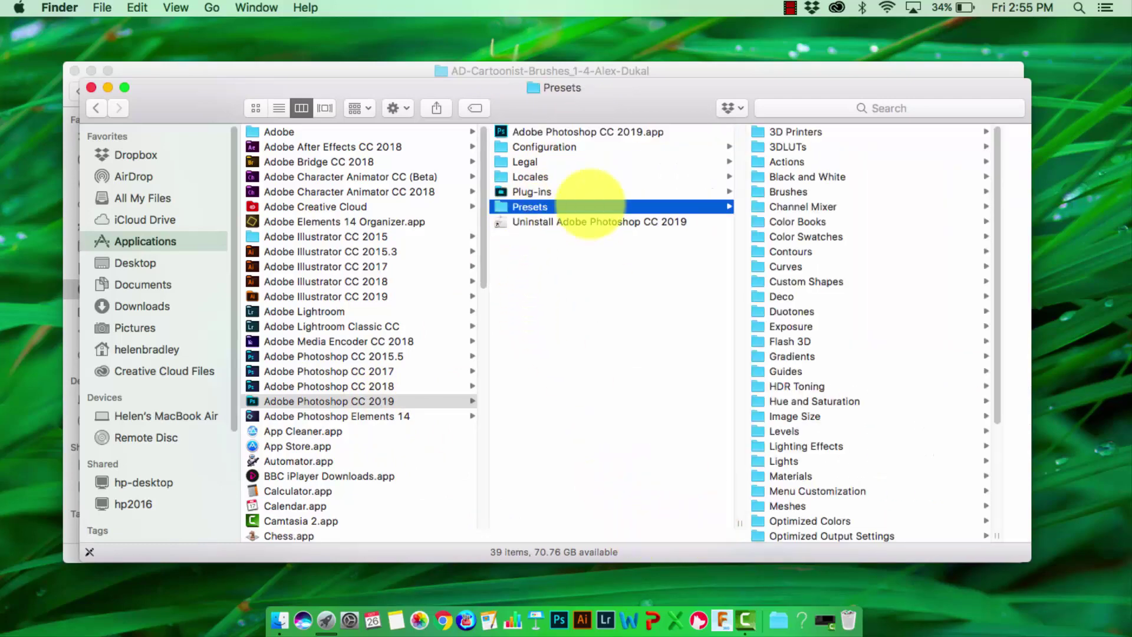
pyautogui.moveTo(991, 222); pyautogui.dragTo(994, 501)
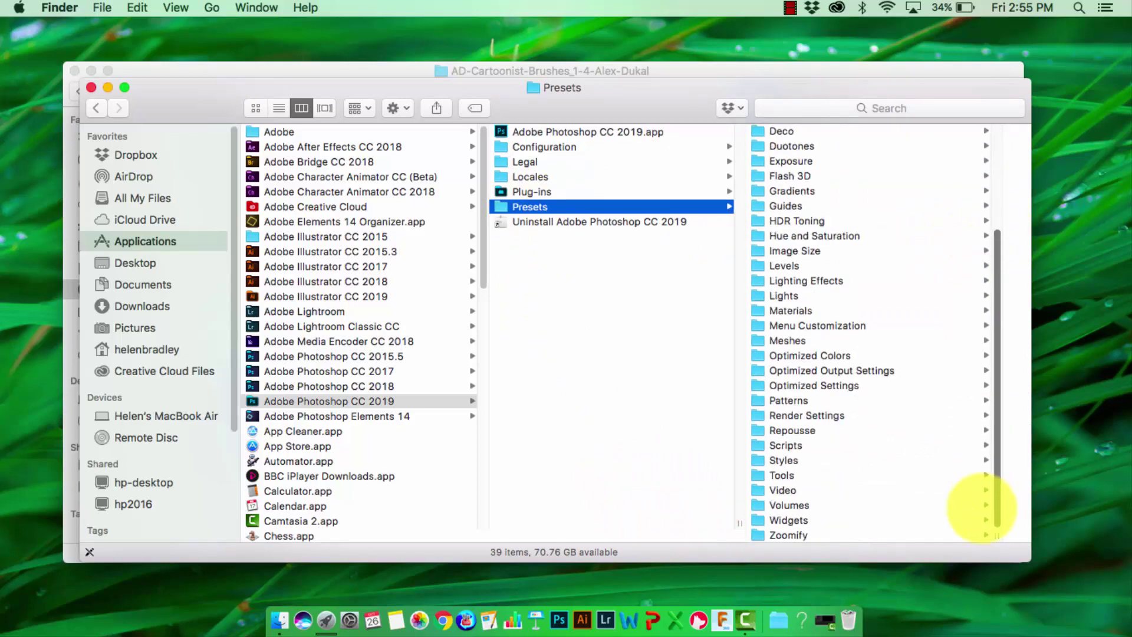
pyautogui.click(781, 475)
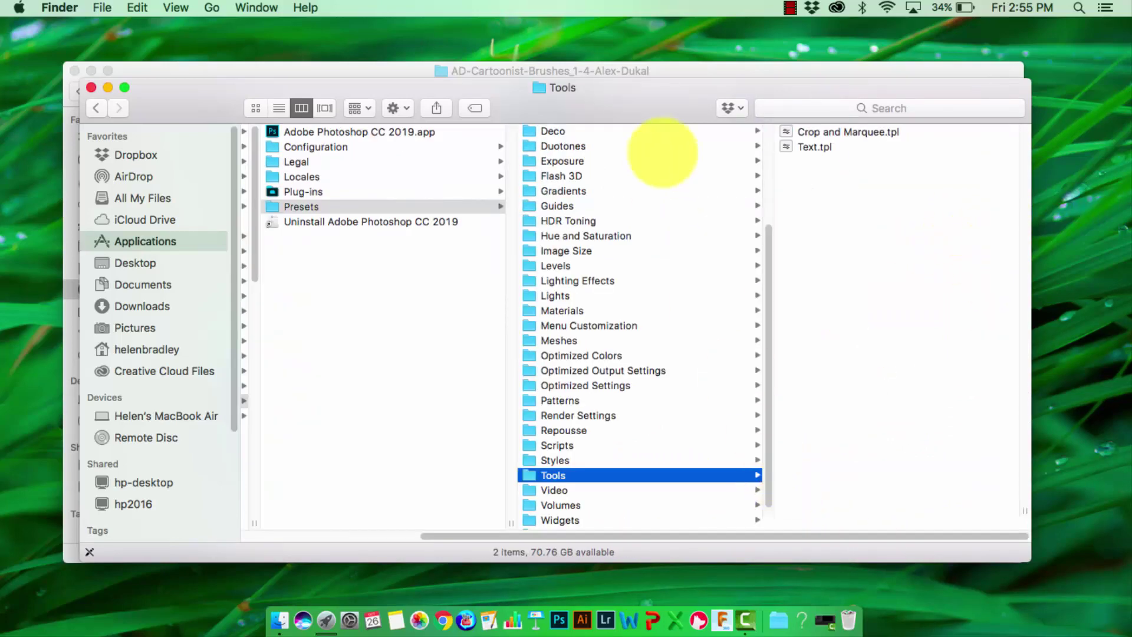
# - Move AD_Cross-Hatching.tpl from the cartoonist brushes folder into Tools, authorize it with the account password, and close the Finder windows
pyautogui.moveTo(630, 88)
pyautogui.mouseDown()
pyautogui.moveTo(576, 151)
pyautogui.moveTo(561, 215)
pyautogui.moveTo(518, 266)
pyautogui.moveTo(571, 276)
pyautogui.moveTo(618, 214)
pyautogui.mouseUp()
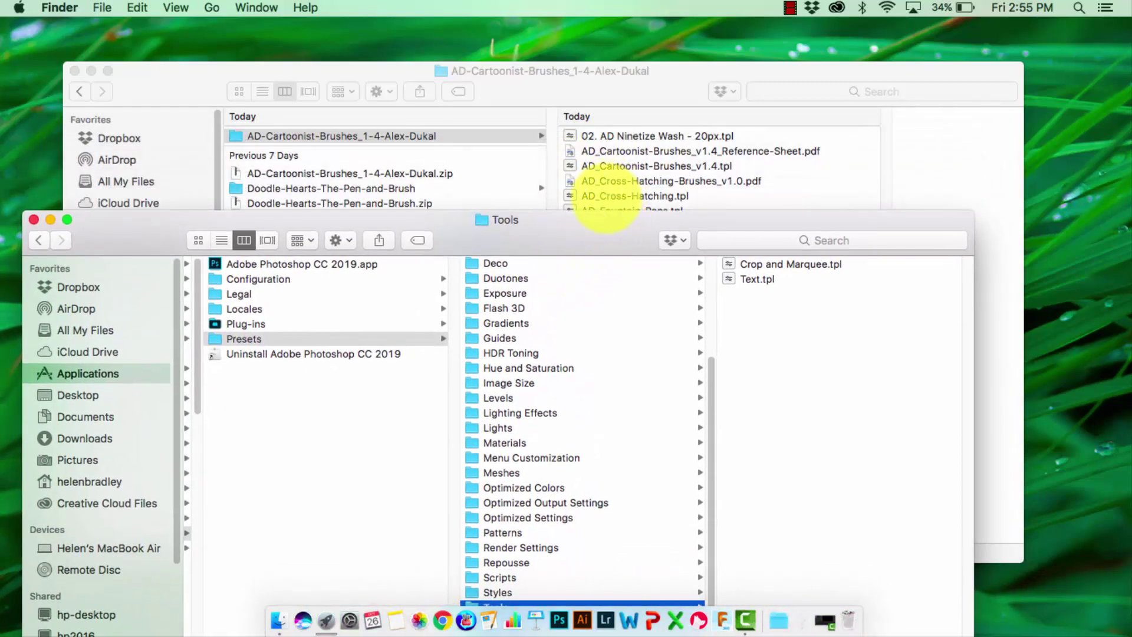
pyautogui.moveTo(608, 196)
pyautogui.mouseDown()
pyautogui.moveTo(780, 329)
pyautogui.moveTo(777, 320)
pyautogui.mouseUp()
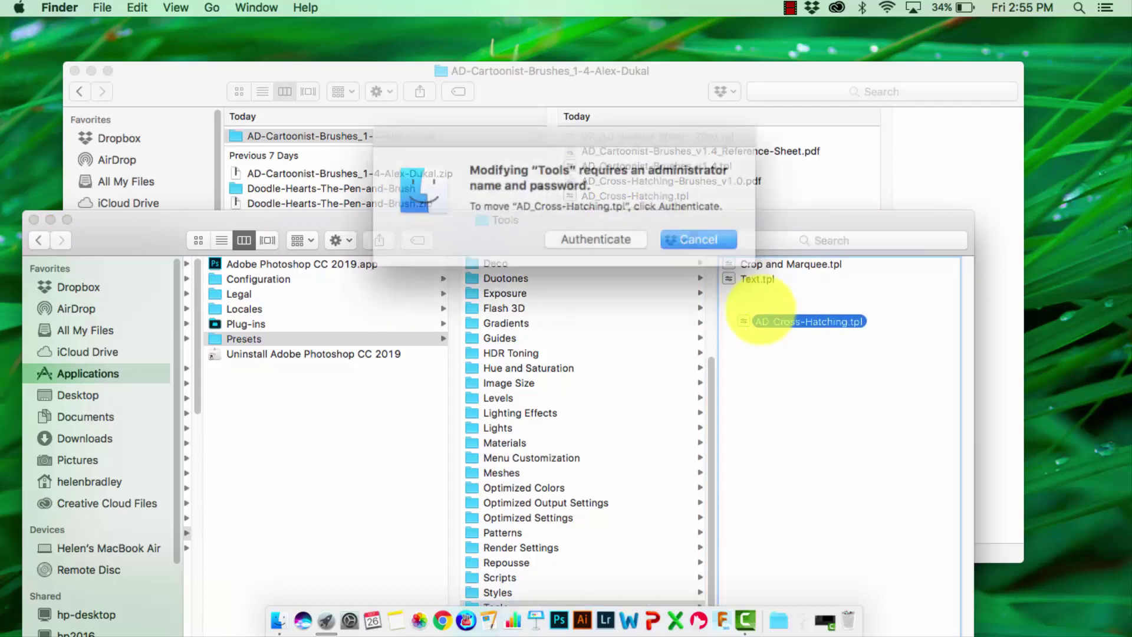
pyautogui.click(606, 233)
pyautogui.write('••••')
pyautogui.press('Return')
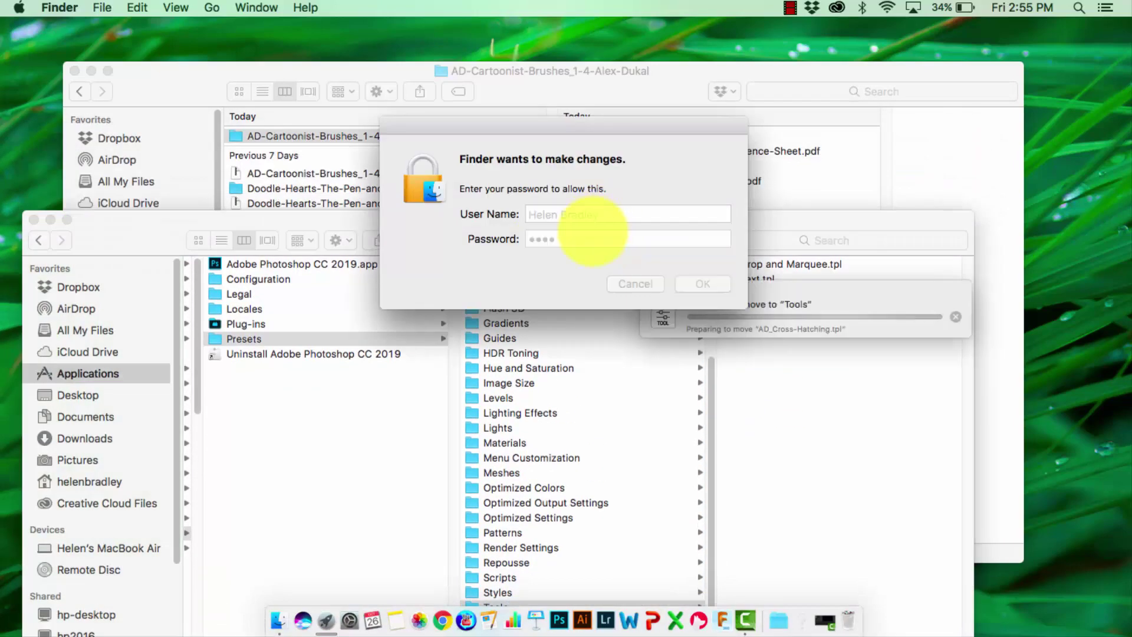
pyautogui.moveTo(621, 240); pyautogui.dragTo(644, 94)
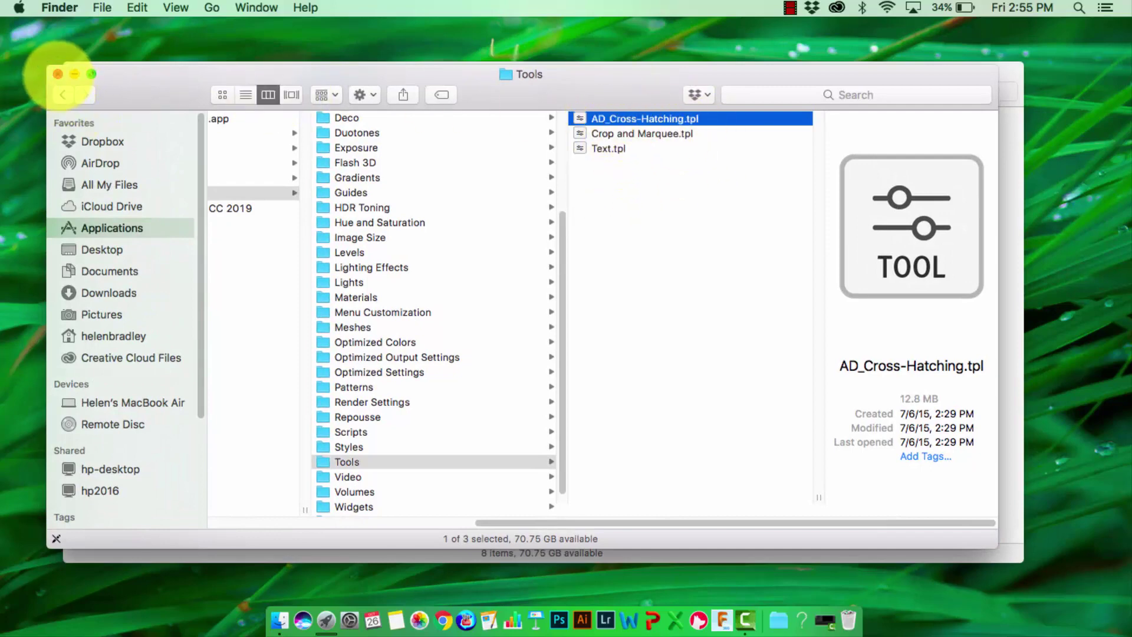
pyautogui.click(58, 74)
pyautogui.click(69, 76)
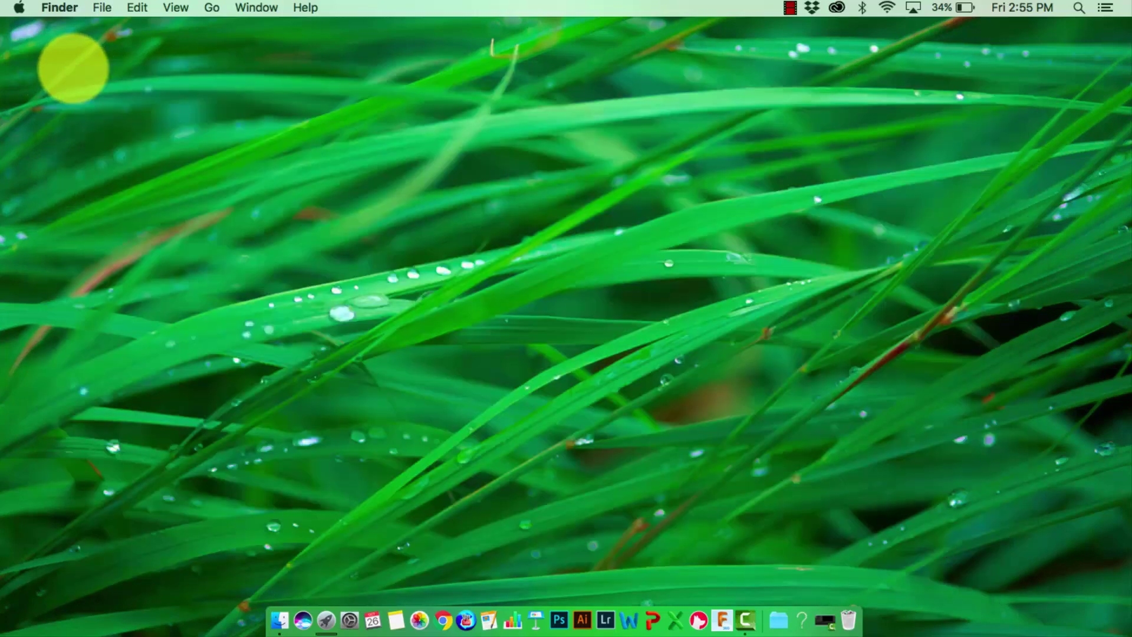
# - Launch Photoshop CC 2019 and create a Default Photoshop Size document, 7 x 5 in at 300 ppi
pyautogui.click(558, 608)
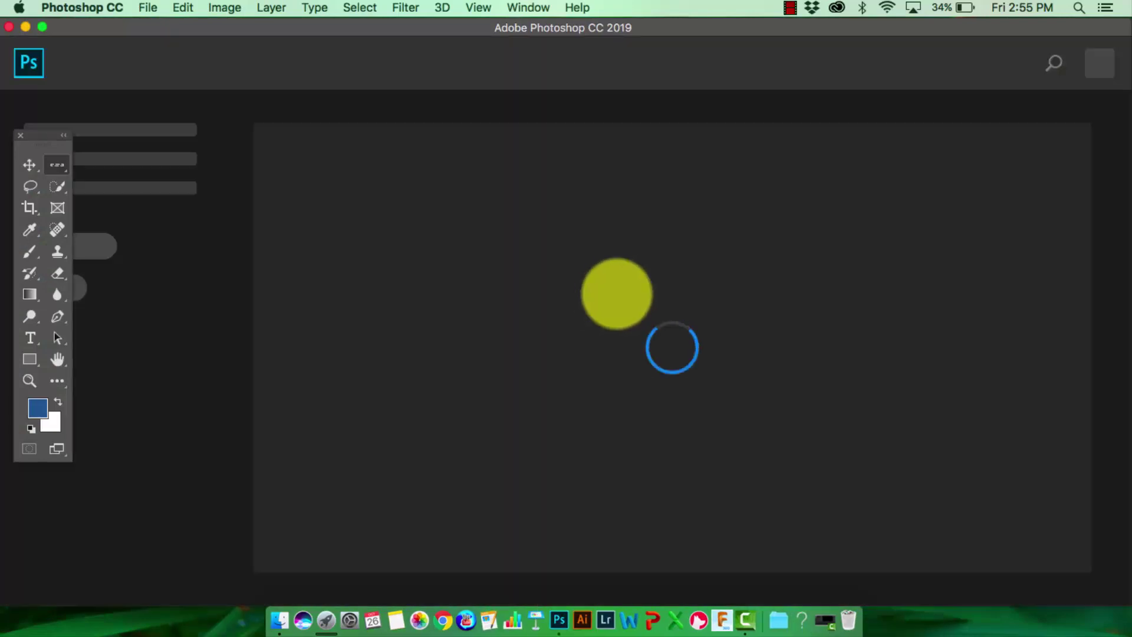
pyautogui.click(89, 242)
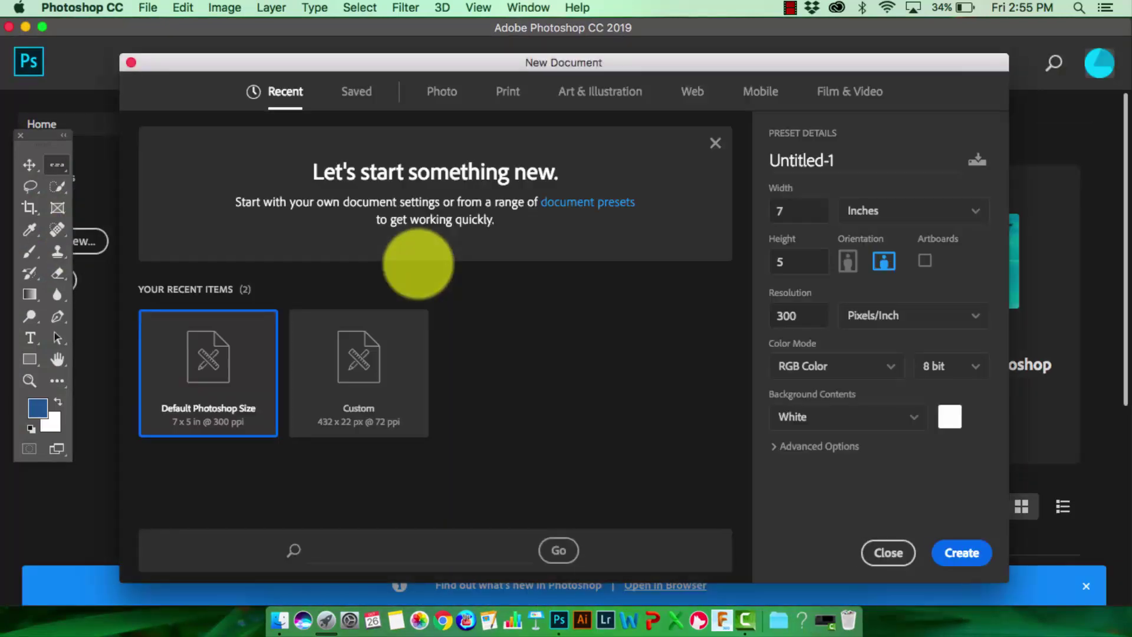
pyautogui.click(958, 551)
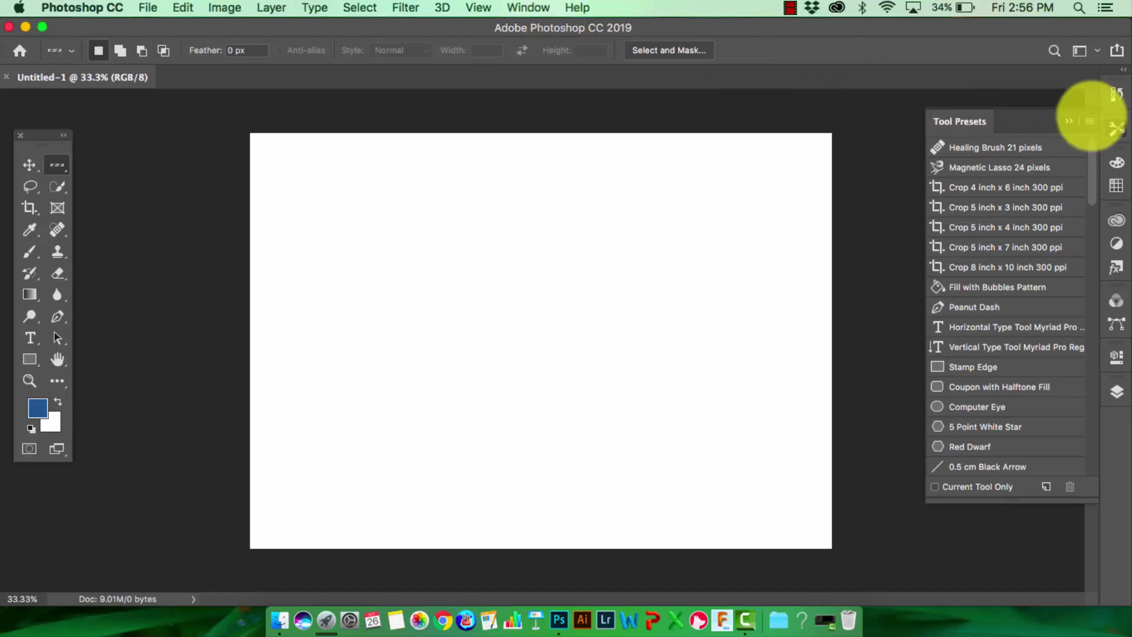
# - Load AD_Cross-Hatching.tpl as tools from the Presets Tools folder of Adobe Photoshop CC 2019 in Applications, and check the end of the presets list
pyautogui.click(1090, 121)
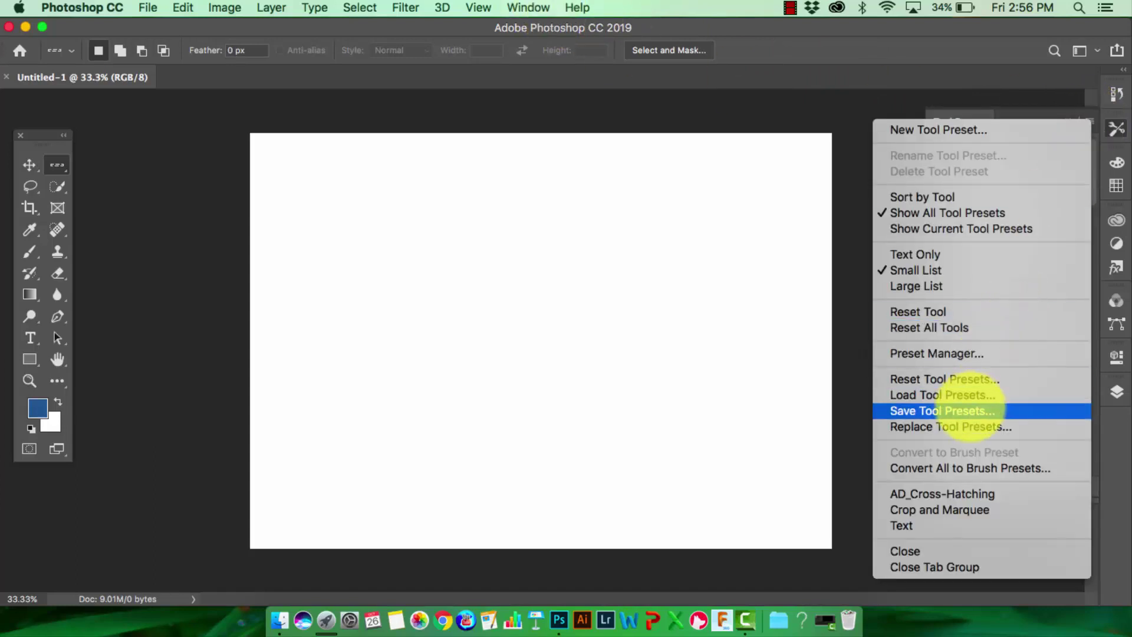
pyautogui.click(943, 394)
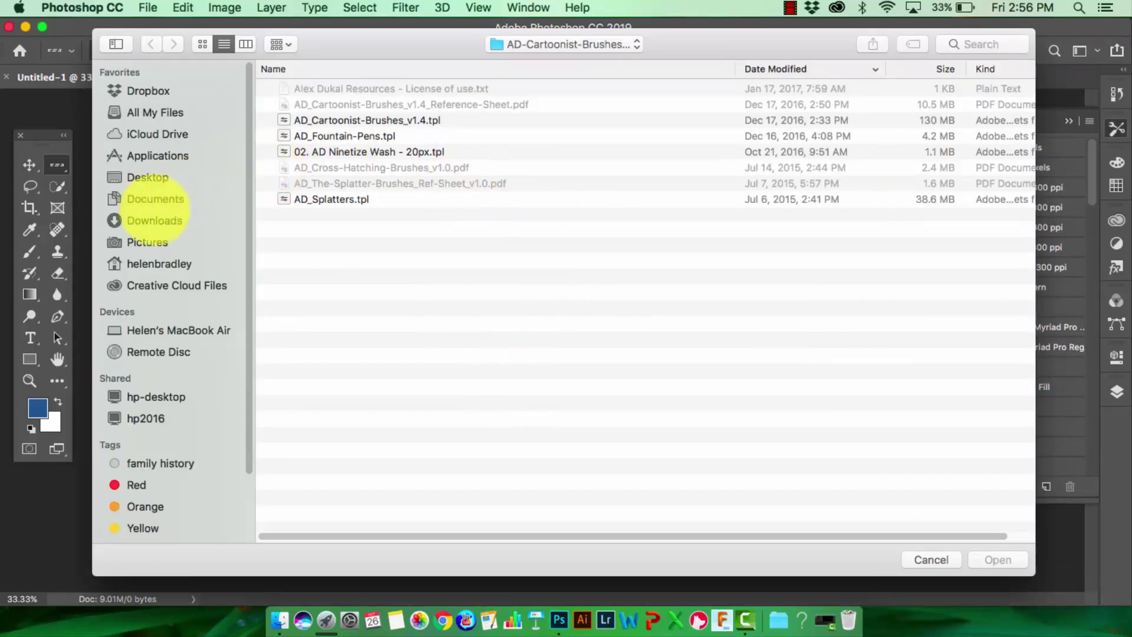
pyautogui.click(147, 155)
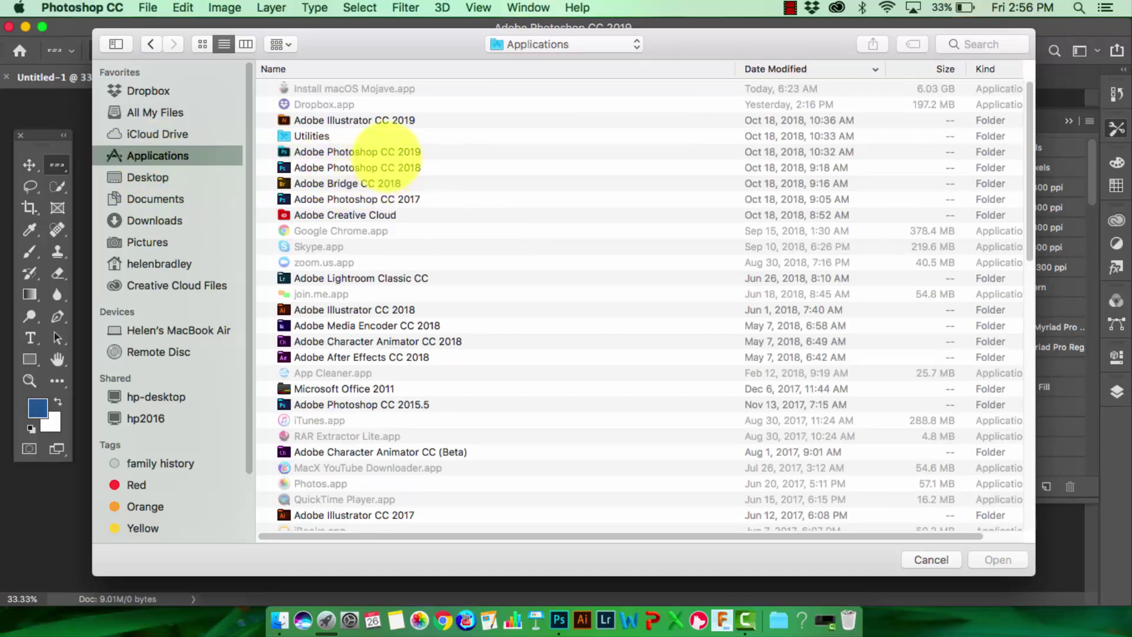
pyautogui.click(383, 152)
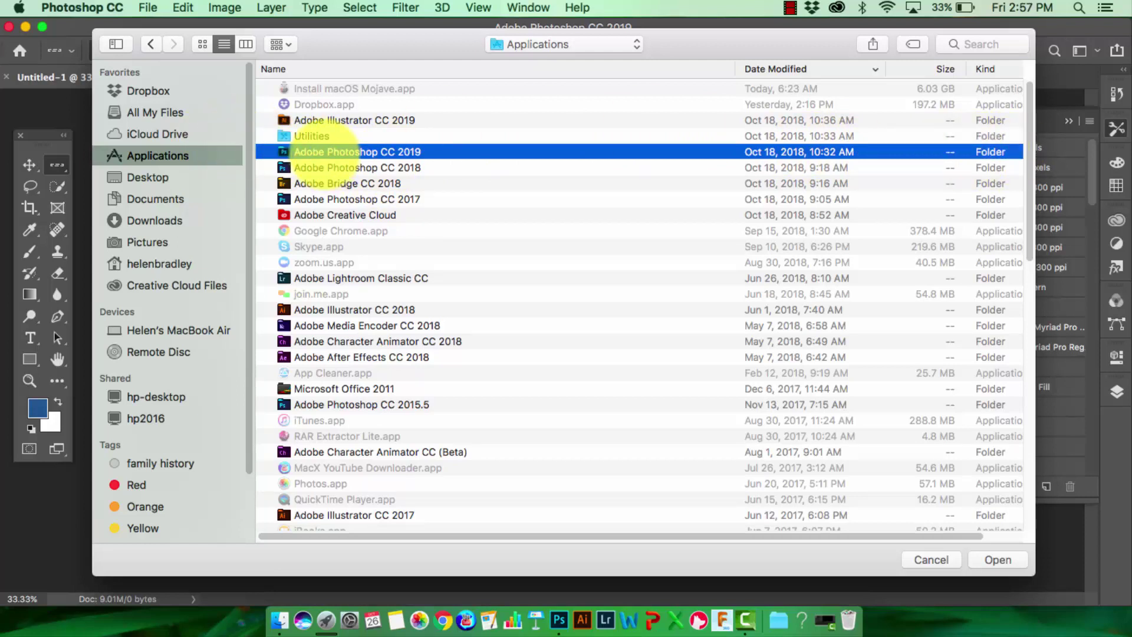
pyautogui.doubleClick(337, 152)
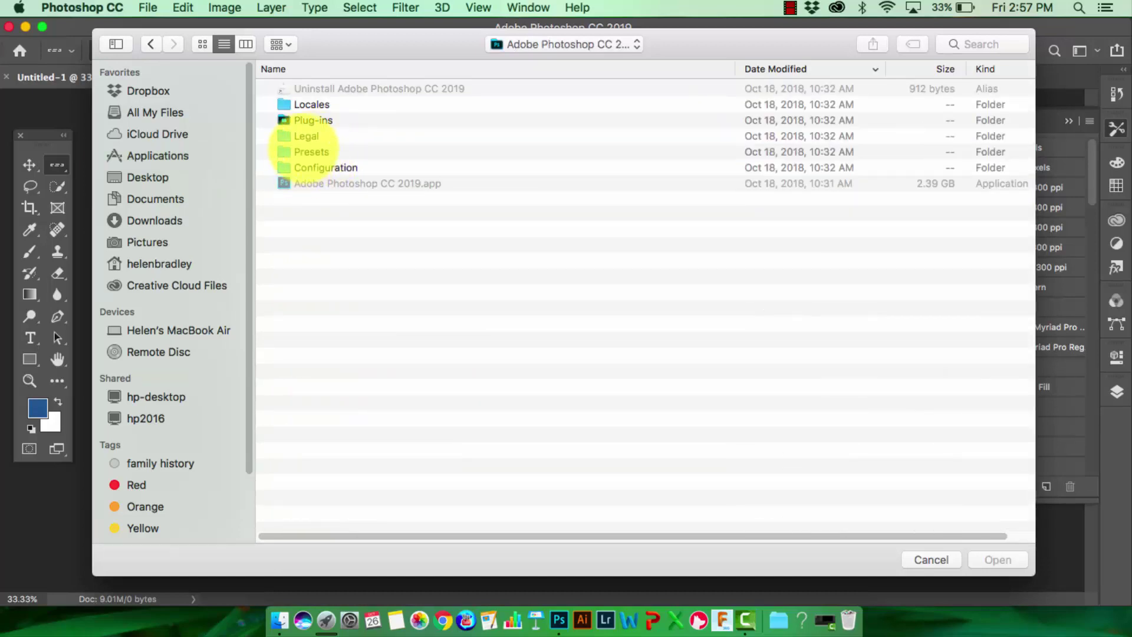
pyautogui.doubleClick(303, 151)
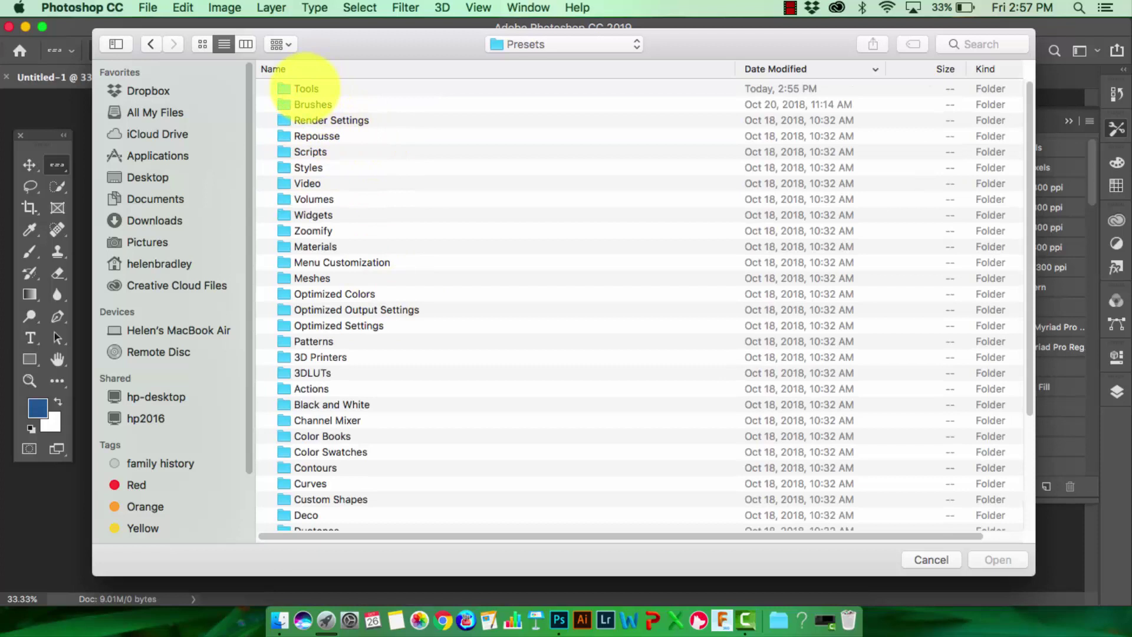
pyautogui.doubleClick(305, 88)
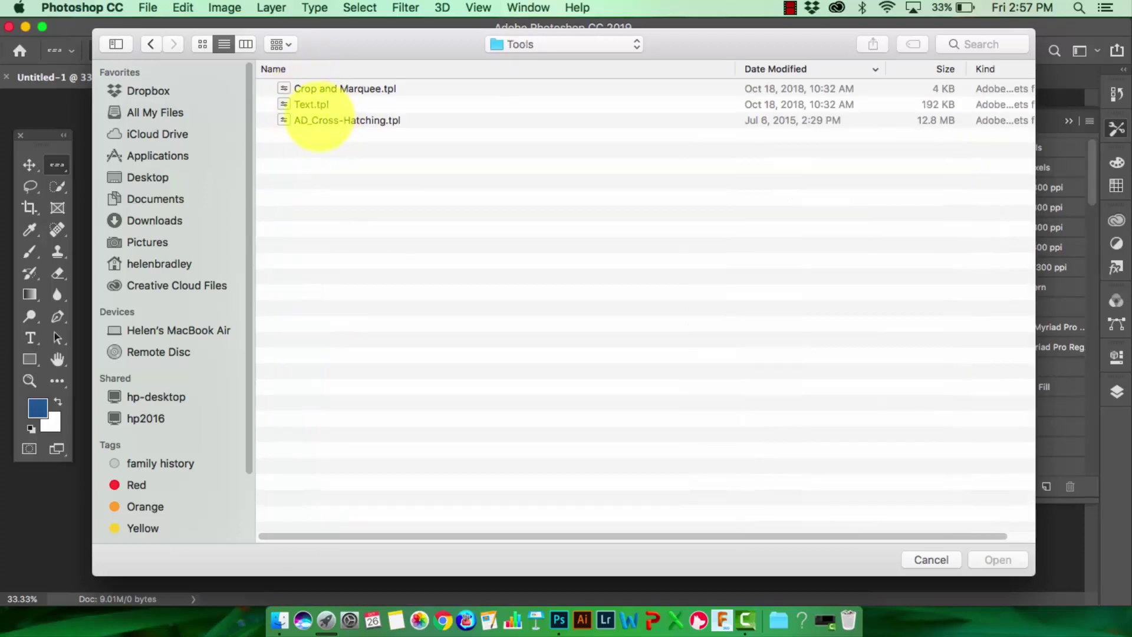
pyautogui.click(320, 118)
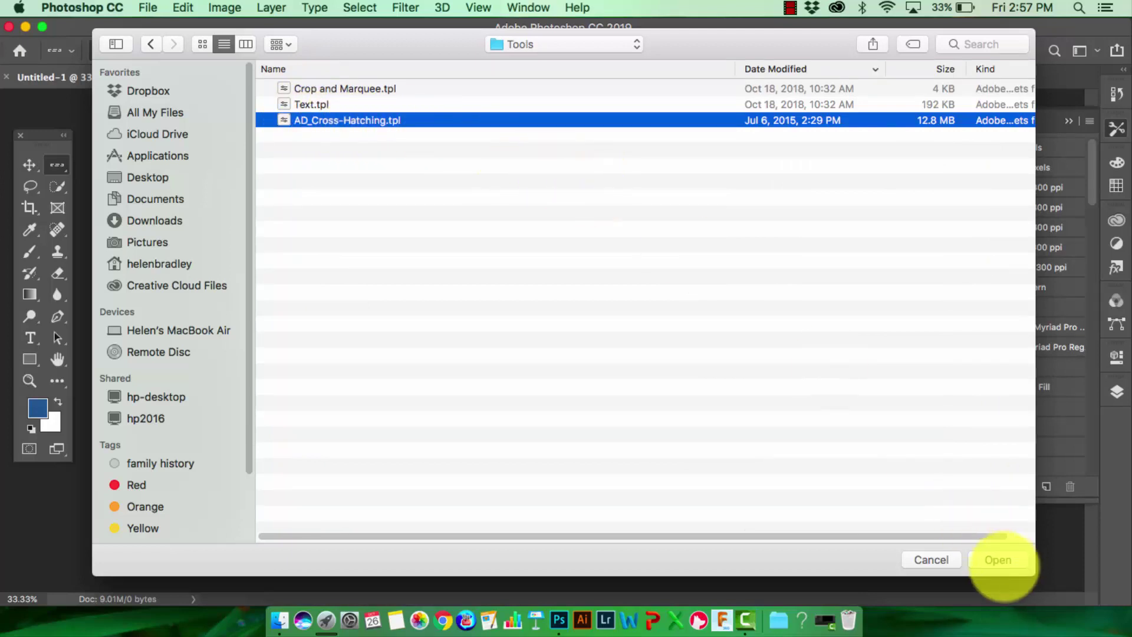
pyautogui.click(999, 562)
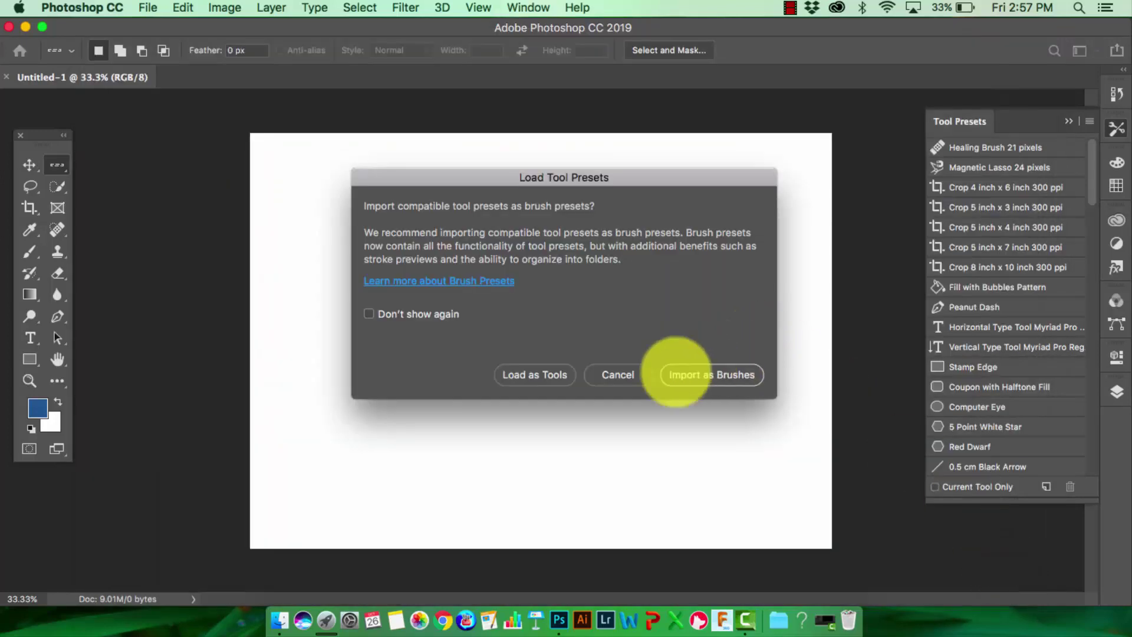
pyautogui.click(538, 375)
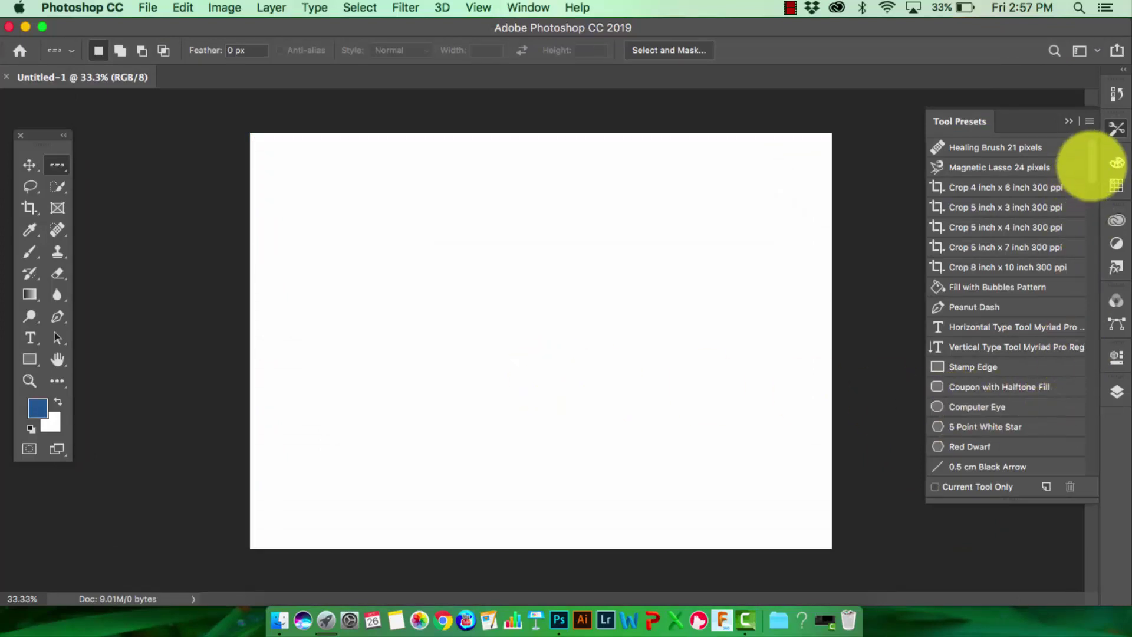
pyautogui.moveTo(1091, 164); pyautogui.dragTo(1095, 469)
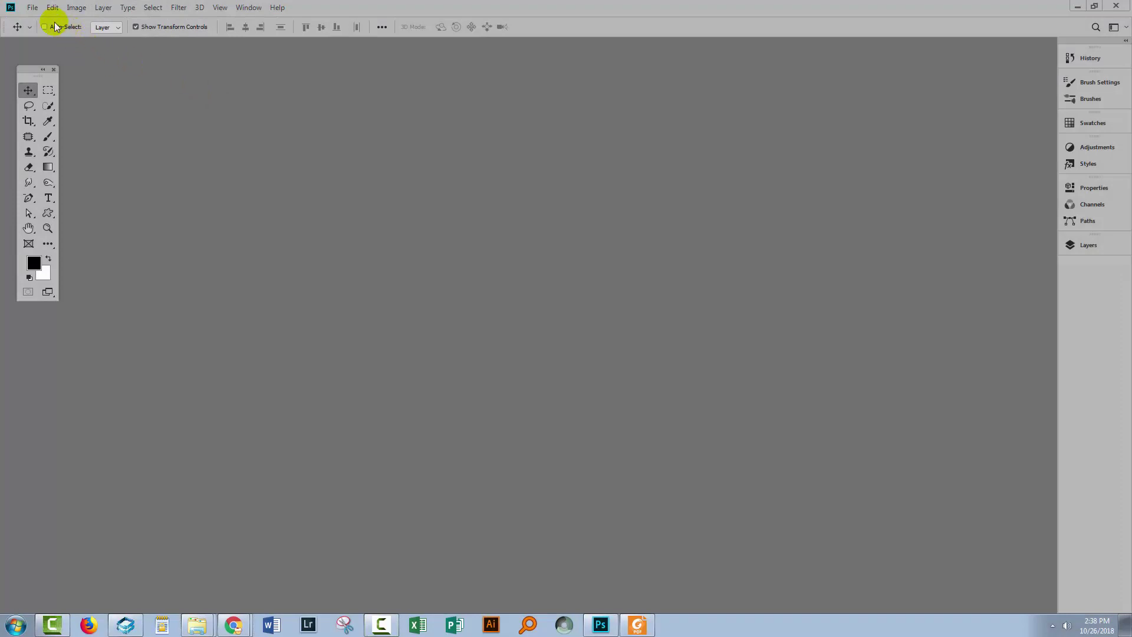
# - In Photoshop on Windows, create a 1920 x 1080 px document at 300 ppi and show the Tool Presets panel
pyautogui.click(32, 8)
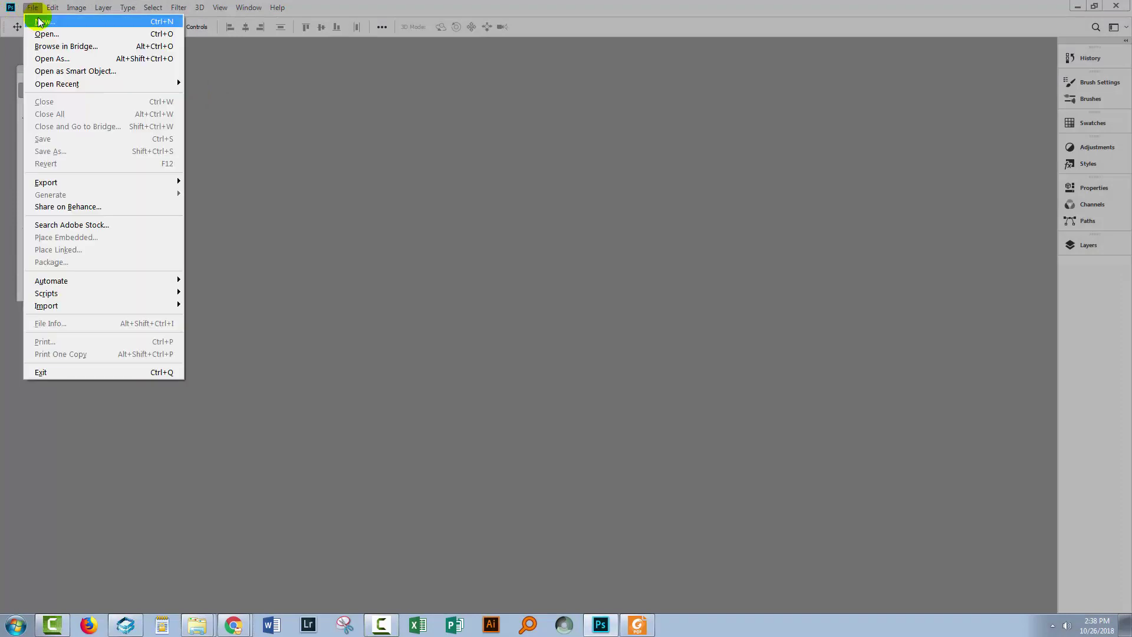
pyautogui.click(37, 17)
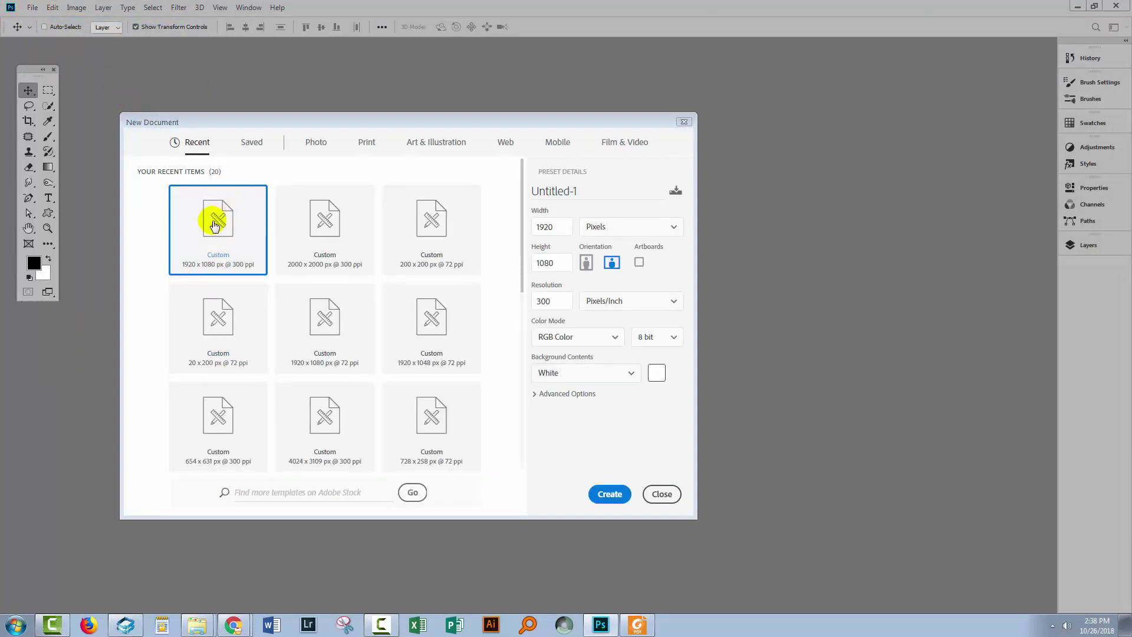
pyautogui.click(212, 220)
pyautogui.click(607, 493)
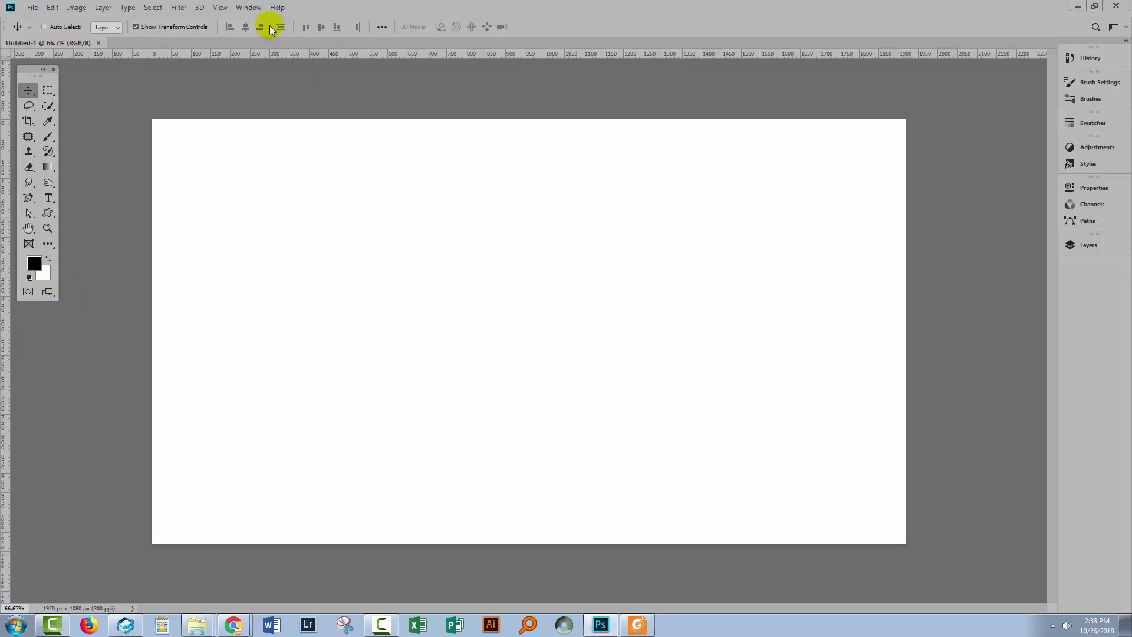
pyautogui.click(249, 7)
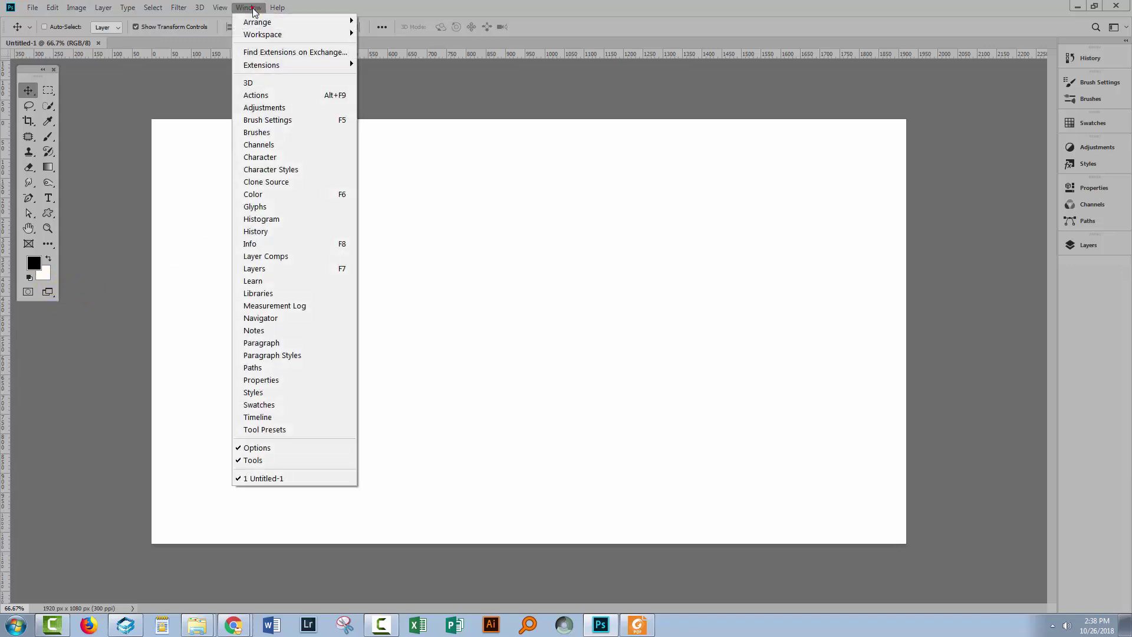
pyautogui.click(284, 434)
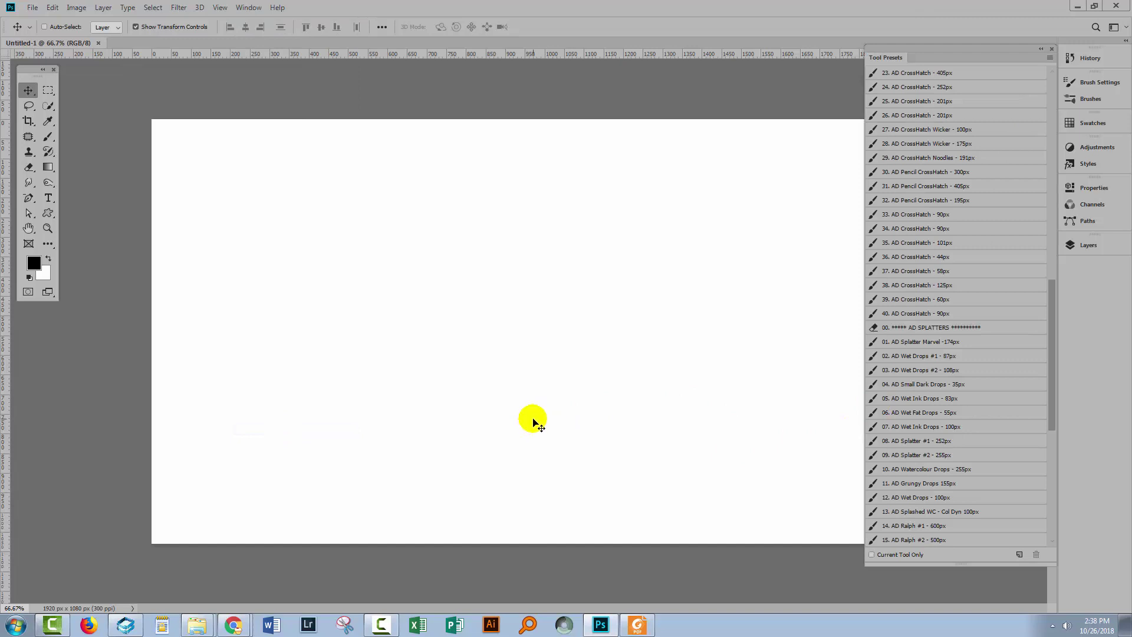
# - Paint sample strokes on the canvas with the presets AD CrossHatch Noodles - 191px, AD Pencil CrossHatch - 405px and 33. AD CrossHatch - 90px
pyautogui.click(927, 158)
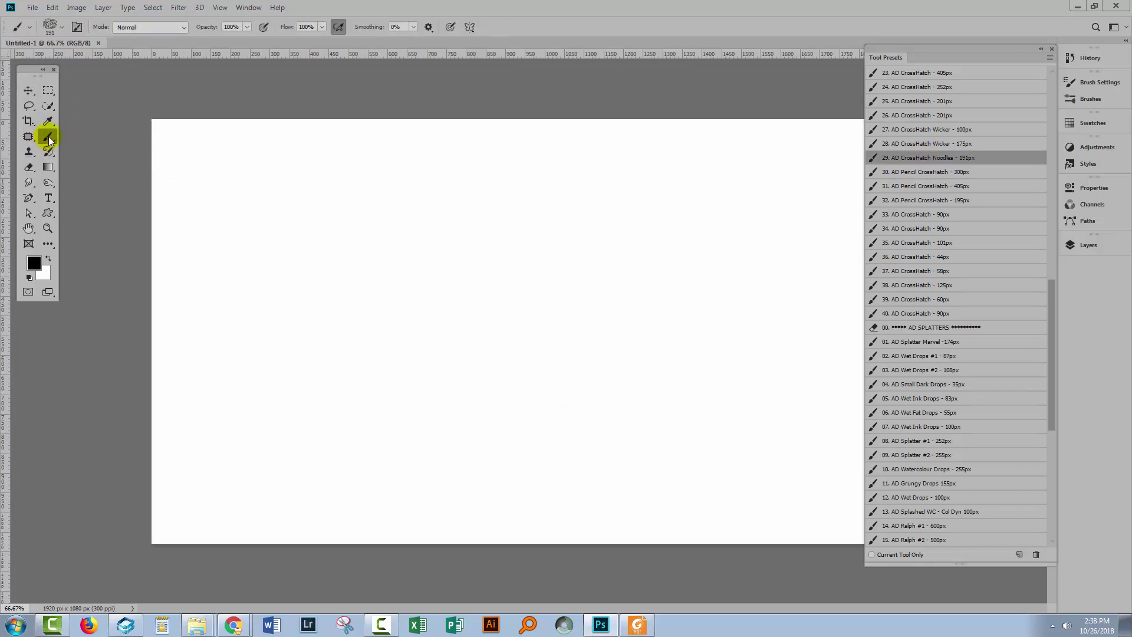
pyautogui.moveTo(155, 171)
pyautogui.mouseDown()
pyautogui.moveTo(189, 185)
pyautogui.moveTo(192, 172)
pyautogui.moveTo(240, 283)
pyautogui.moveTo(262, 292)
pyautogui.mouseUp()
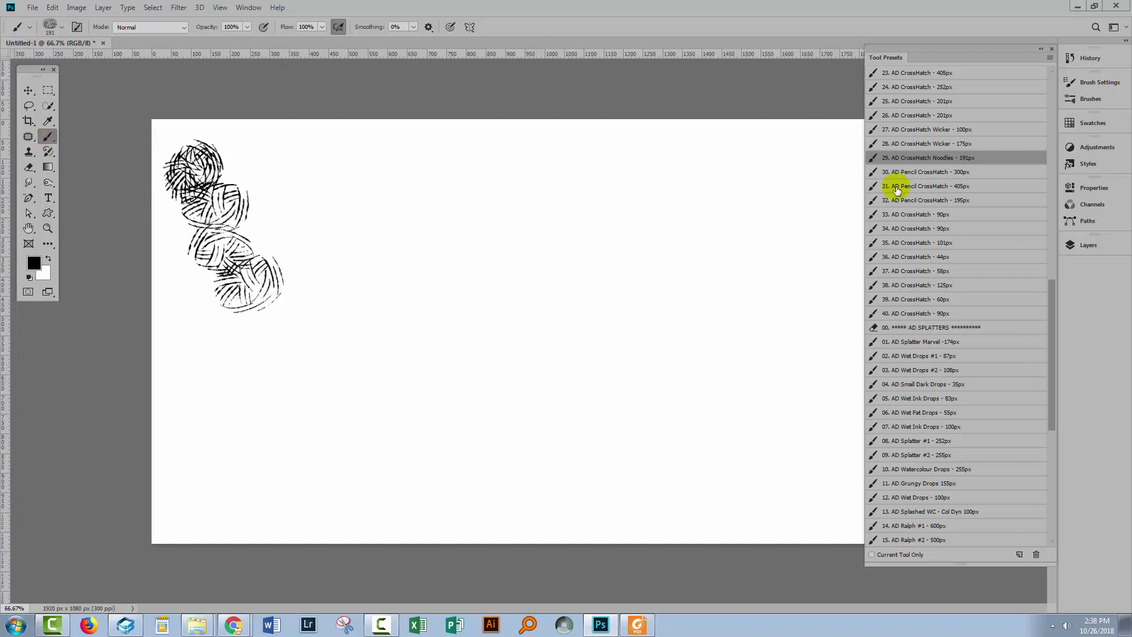
pyautogui.click(937, 185)
pyautogui.moveTo(466, 248)
pyautogui.mouseDown()
pyautogui.moveTo(488, 283)
pyautogui.moveTo(447, 366)
pyautogui.moveTo(554, 389)
pyautogui.mouseUp()
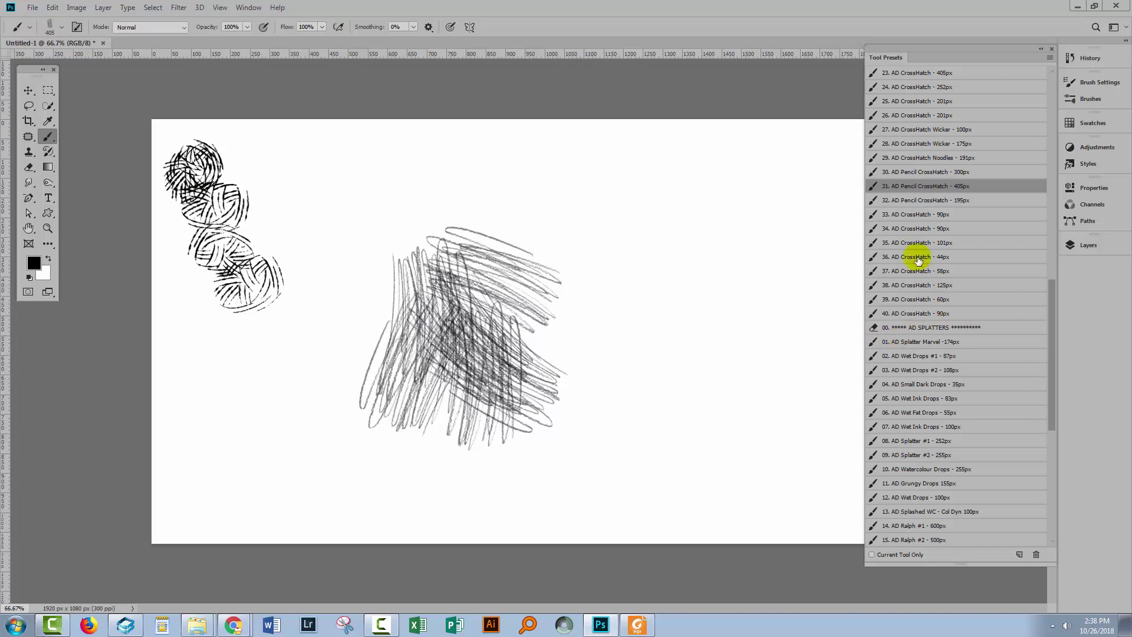
pyautogui.click(938, 217)
pyautogui.moveTo(631, 365)
pyautogui.mouseDown()
pyautogui.moveTo(641, 403)
pyautogui.moveTo(613, 428)
pyautogui.moveTo(632, 432)
pyautogui.moveTo(608, 383)
pyautogui.moveTo(615, 339)
pyautogui.moveTo(625, 344)
pyautogui.moveTo(572, 423)
pyautogui.moveTo(580, 450)
pyautogui.moveTo(605, 405)
pyautogui.moveTo(595, 395)
pyautogui.moveTo(569, 413)
pyautogui.mouseUp()
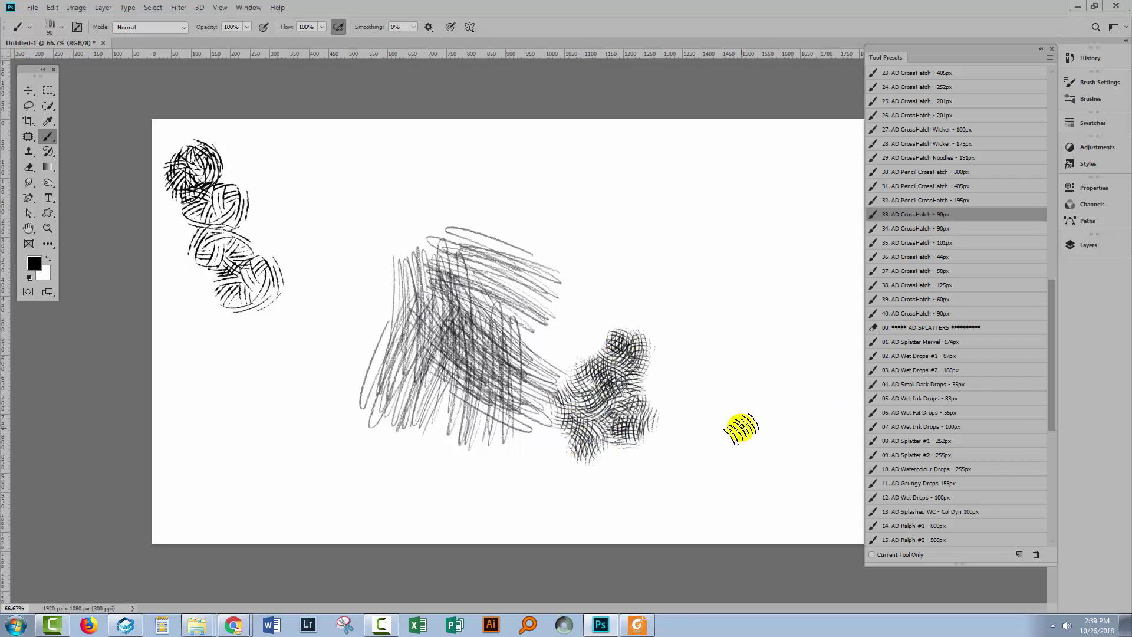
# - Paint splatters with 07. AD Wet Ink Drops - 100px in the upper right and 11. AD Grungy Drops 155px in the lower left of the canvas
pyautogui.moveTo(1048, 321); pyautogui.dragTo(1045, 366)
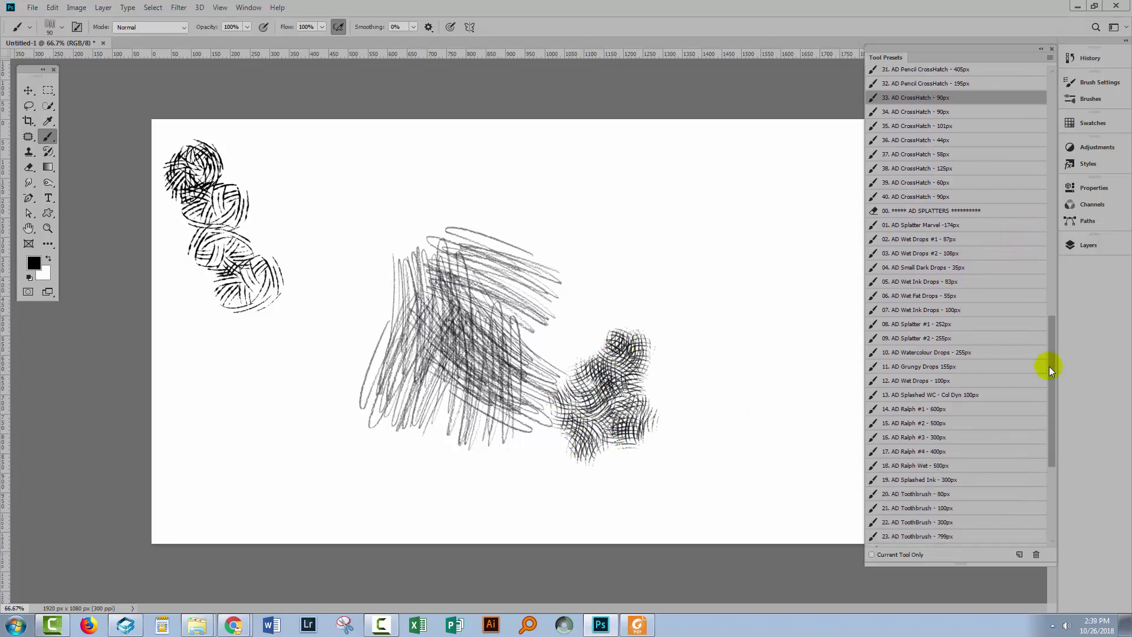
pyautogui.click(895, 310)
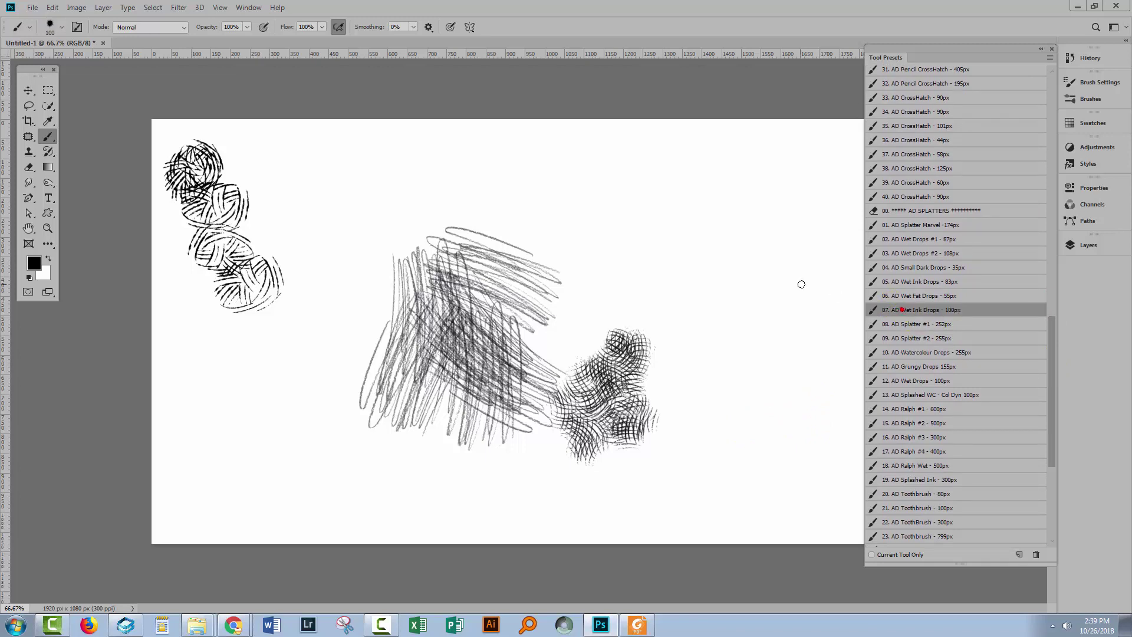
pyautogui.moveTo(613, 201)
pyautogui.mouseDown()
pyautogui.moveTo(684, 256)
pyautogui.moveTo(696, 353)
pyautogui.mouseUp()
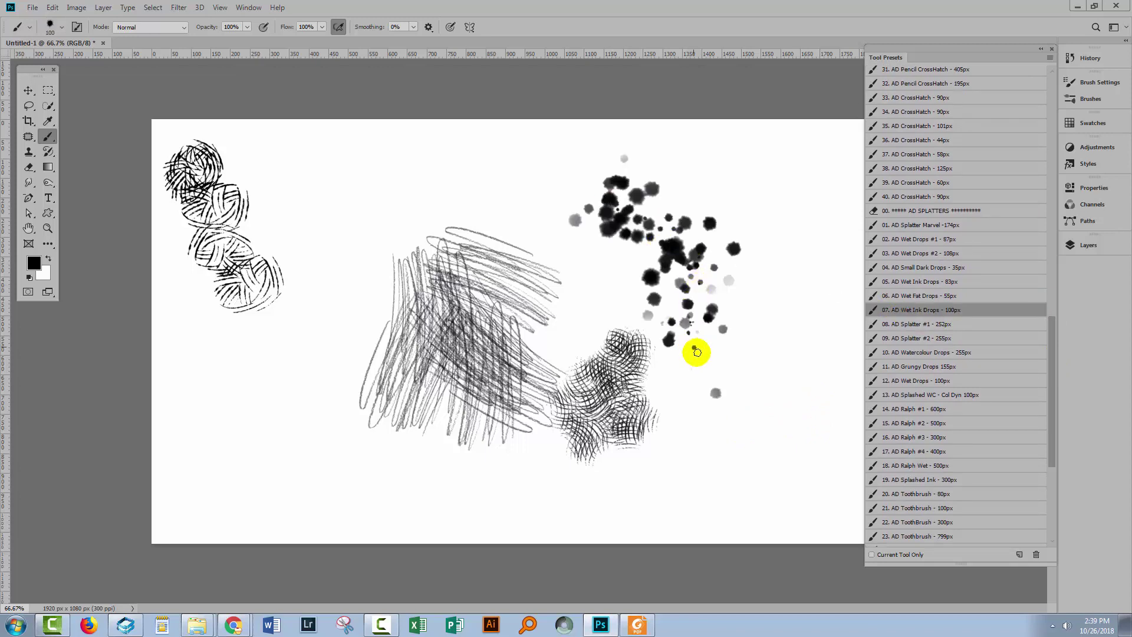
pyautogui.click(913, 368)
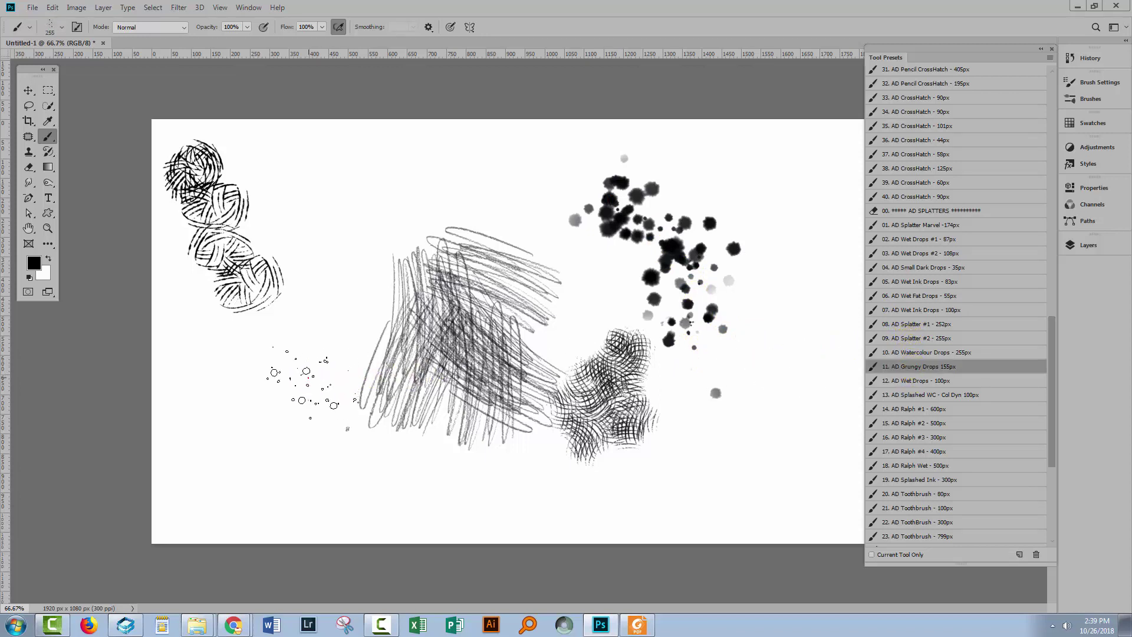
pyautogui.click(305, 402)
pyautogui.moveTo(275, 437)
pyautogui.mouseDown()
pyautogui.moveTo(292, 454)
pyautogui.moveTo(357, 468)
pyautogui.moveTo(283, 389)
pyautogui.moveTo(331, 302)
pyautogui.moveTo(270, 285)
pyautogui.moveTo(253, 406)
pyautogui.moveTo(232, 439)
pyautogui.moveTo(256, 460)
pyautogui.mouseUp()
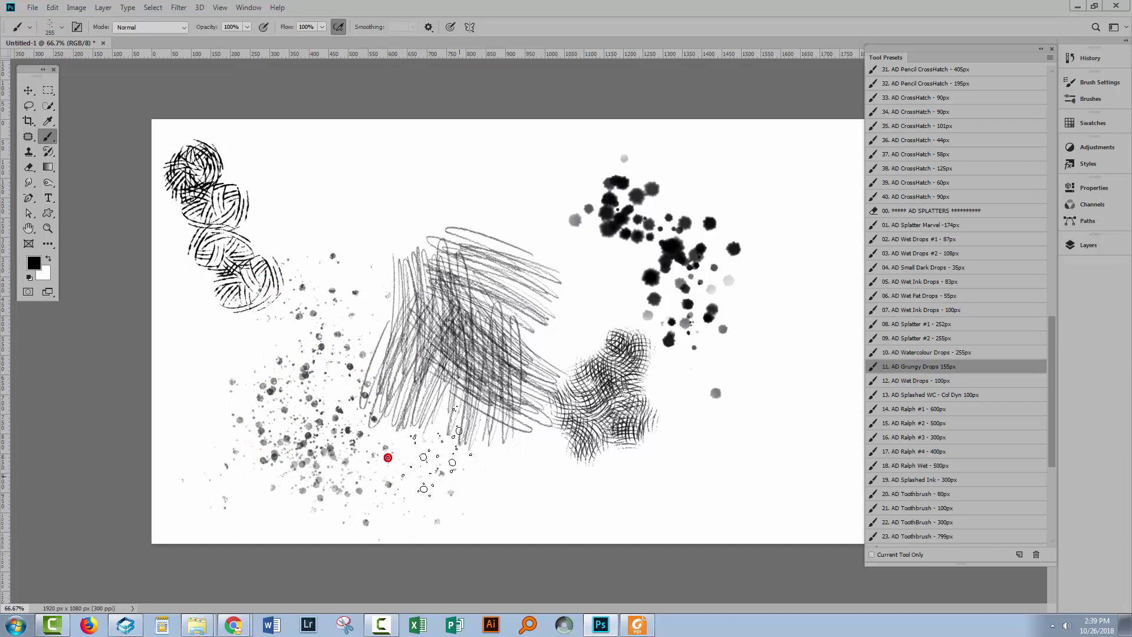
pyautogui.moveTo(387, 452)
pyautogui.mouseDown()
pyautogui.moveTo(286, 419)
pyautogui.moveTo(268, 436)
pyautogui.mouseUp()
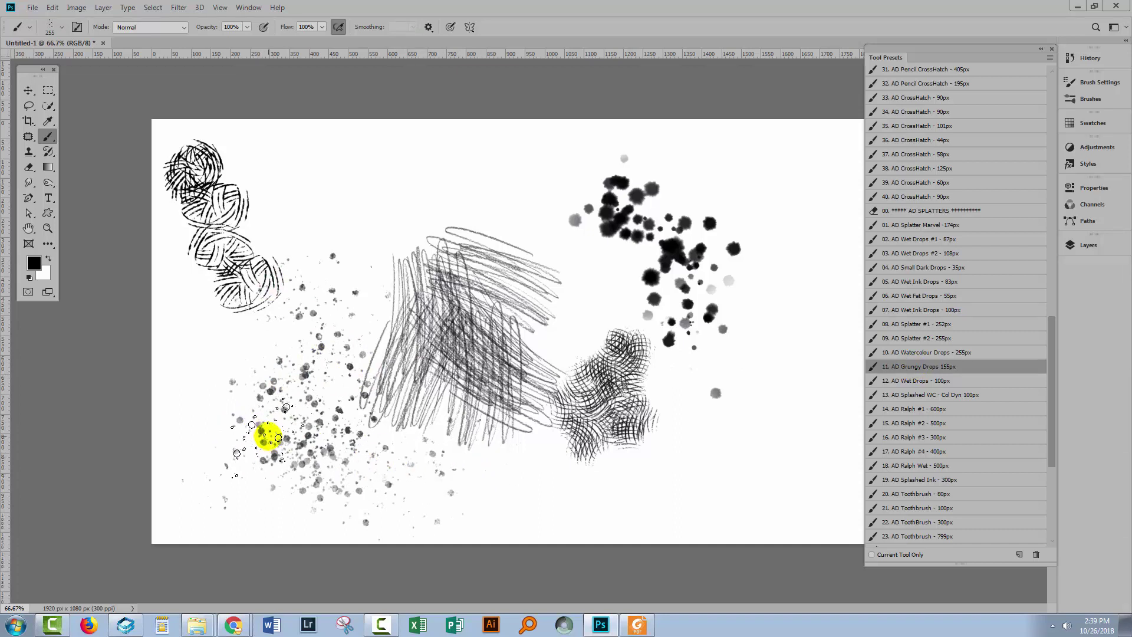